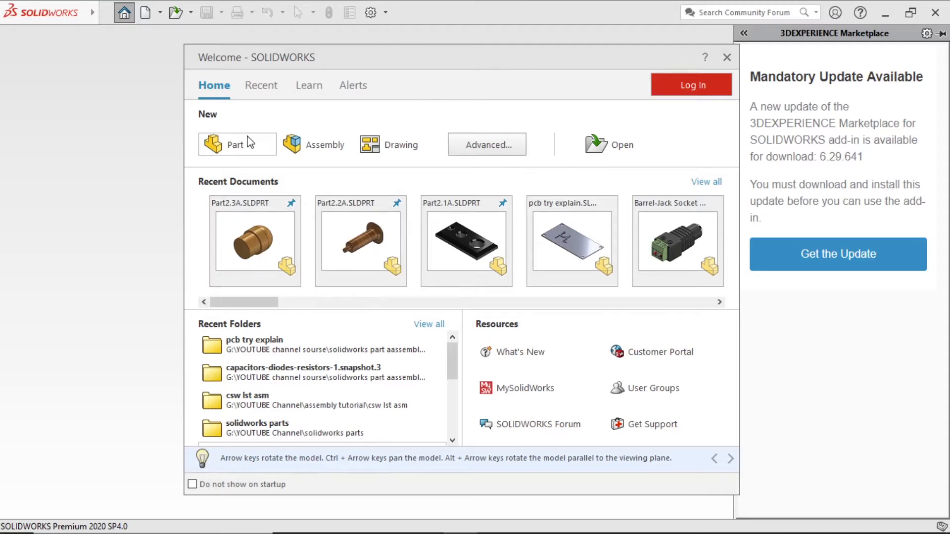
Create a new part and start a sketch on the Right Plane.
left_click(249, 143)
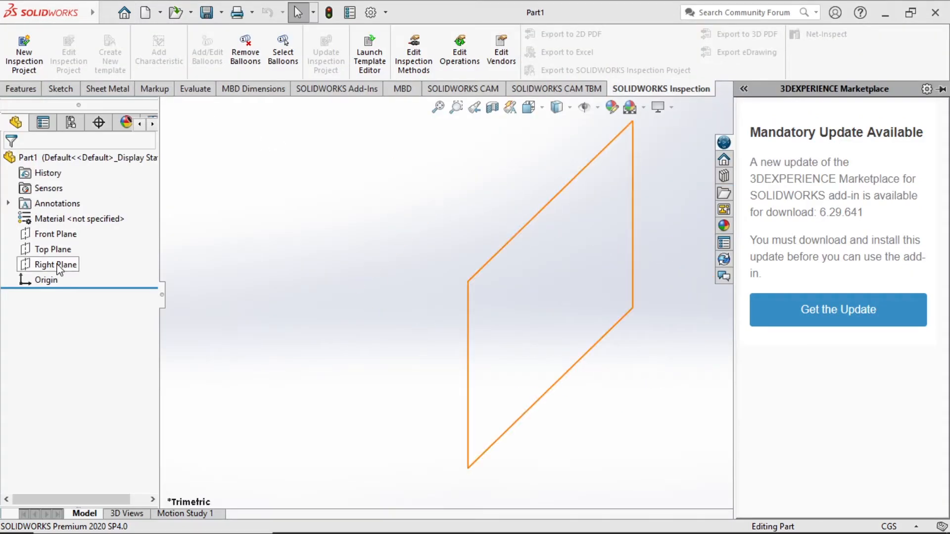
left_click(58, 267)
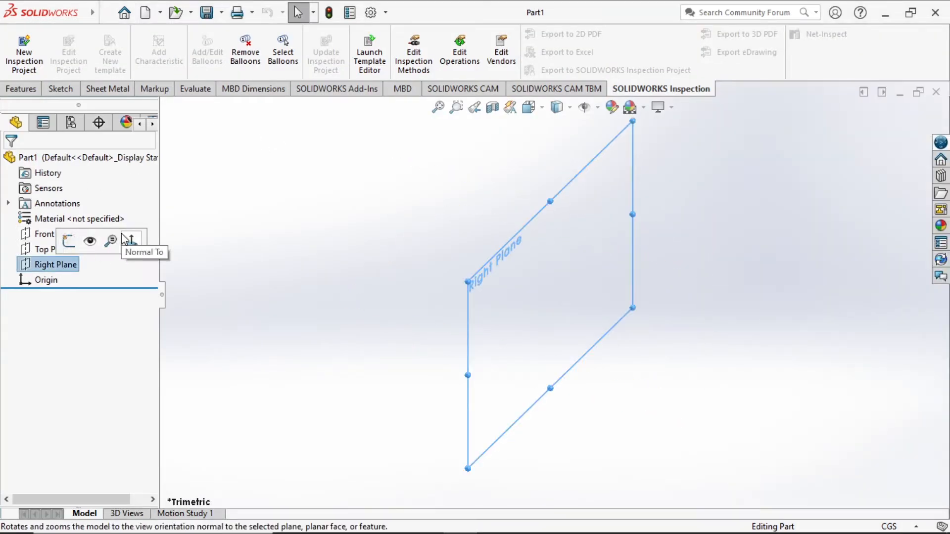
left_click(70, 242)
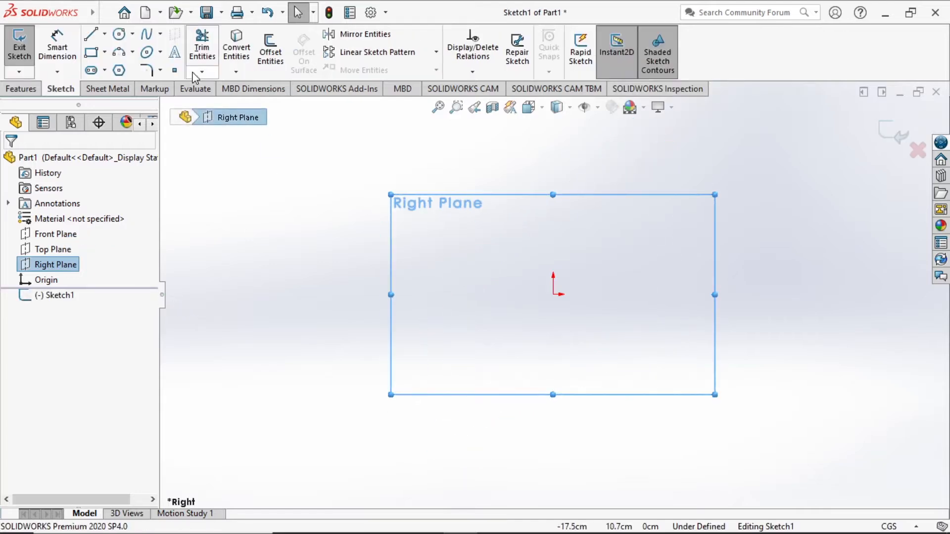
Sketch connected lines from the origin: about 12.42 cm horizontally, about 5.72 cm vertically up, and about 2.44 cm horizontally back toward the origin side.
left_click(92, 37)
left_click(554, 295)
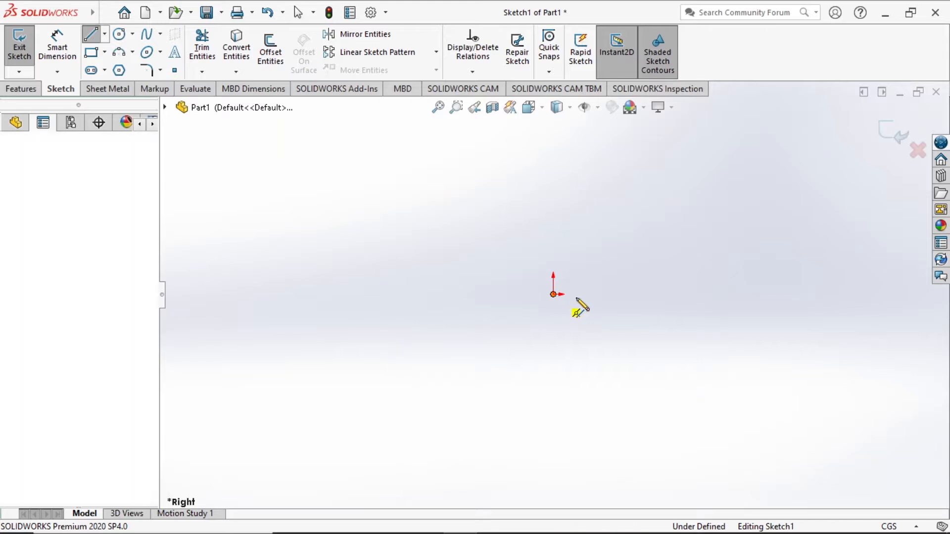
left_click(780, 295)
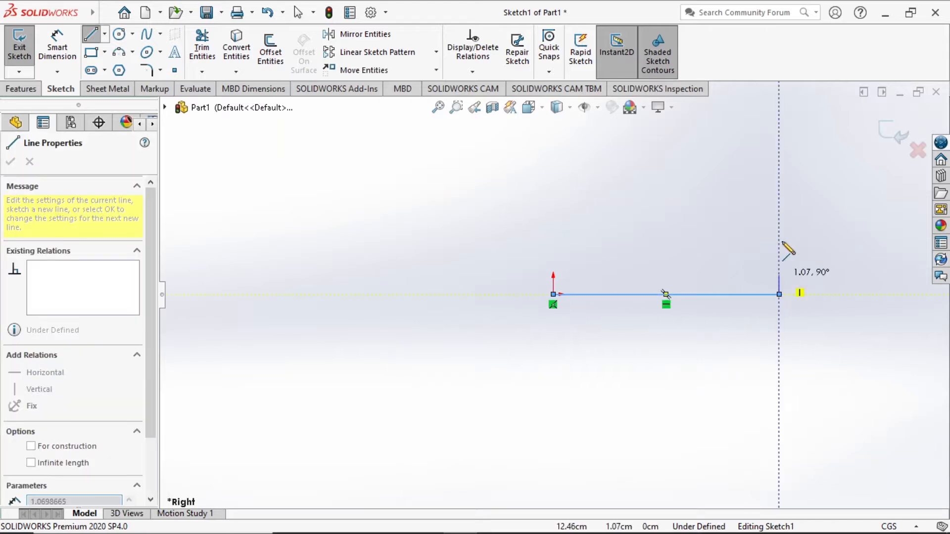
left_click(781, 187)
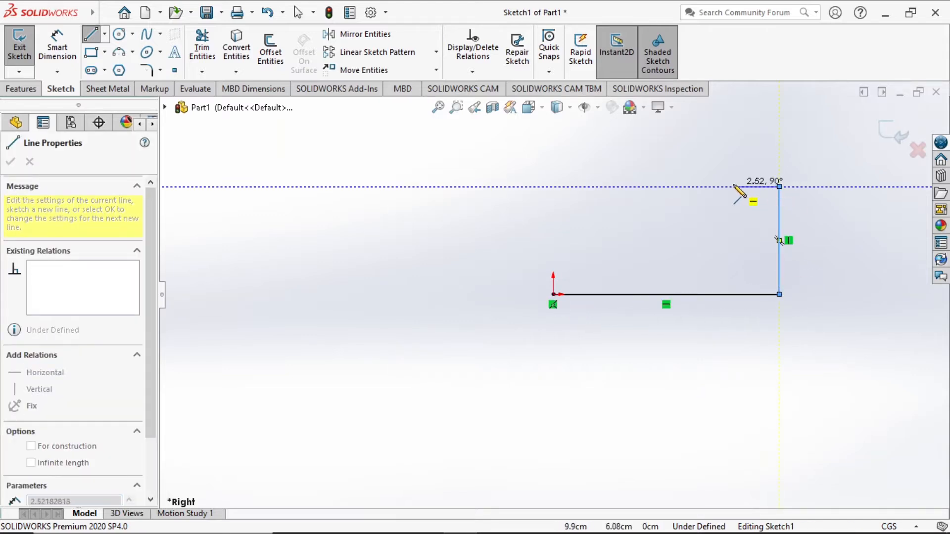
left_click(732, 187)
key("Escape")
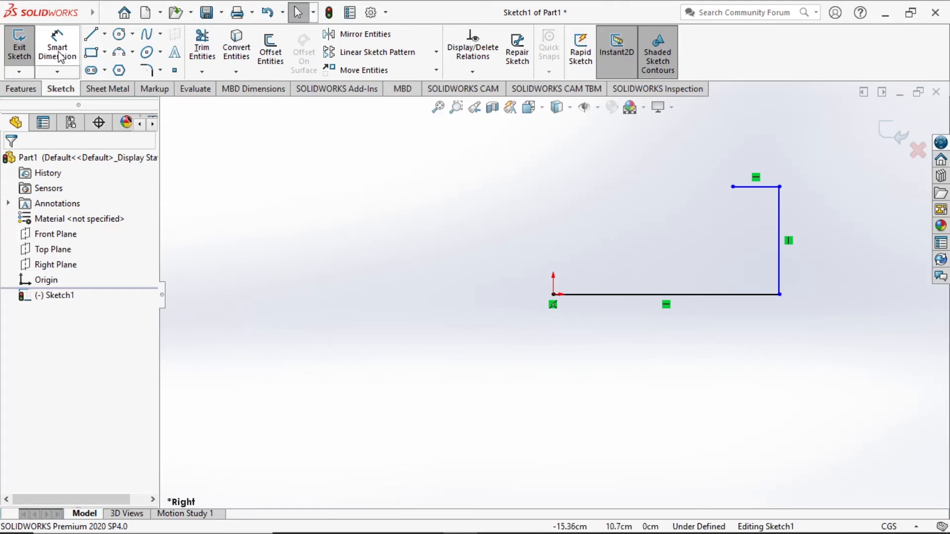
Dimension the bottom horizontal line at 12 cm and the vertical line at 5 cm.
key("d")
left_click(751, 295)
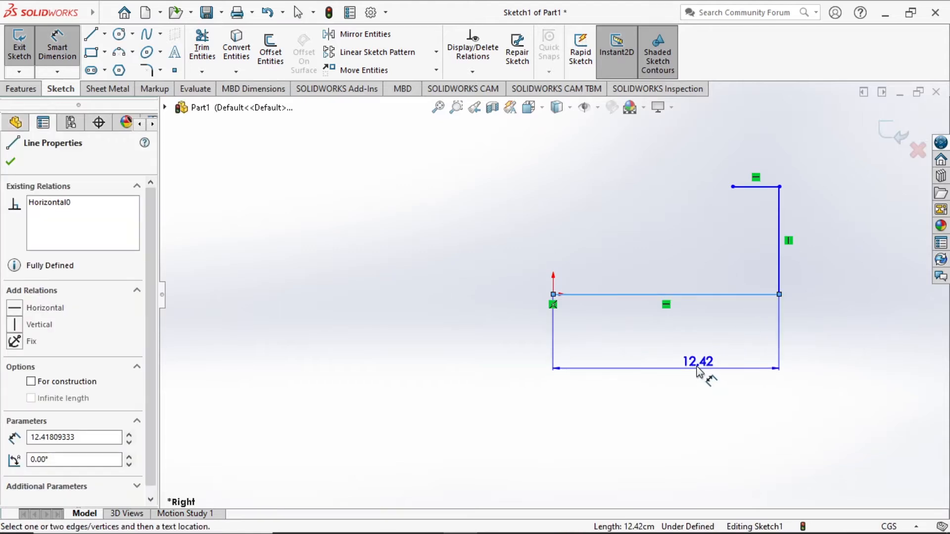
left_click(702, 375)
type("12")
key("Return")
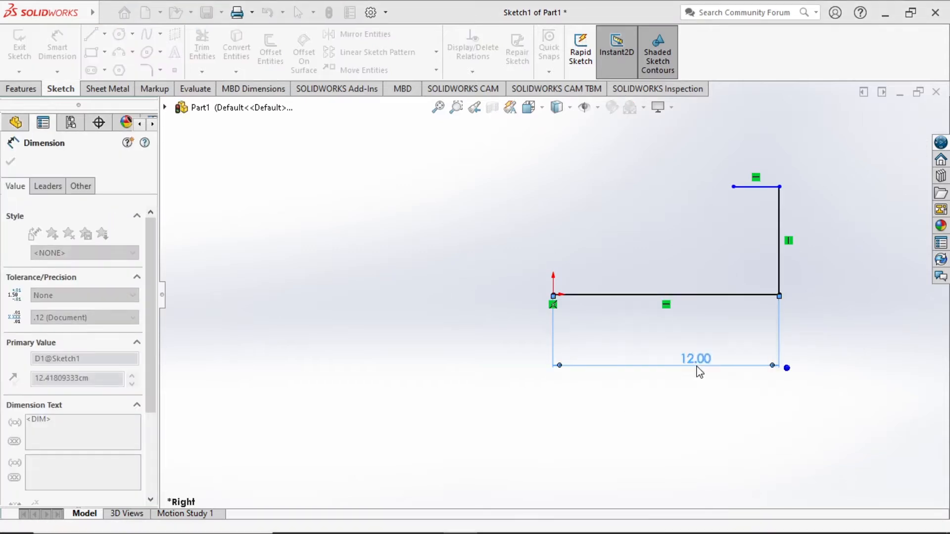
left_click(779, 267)
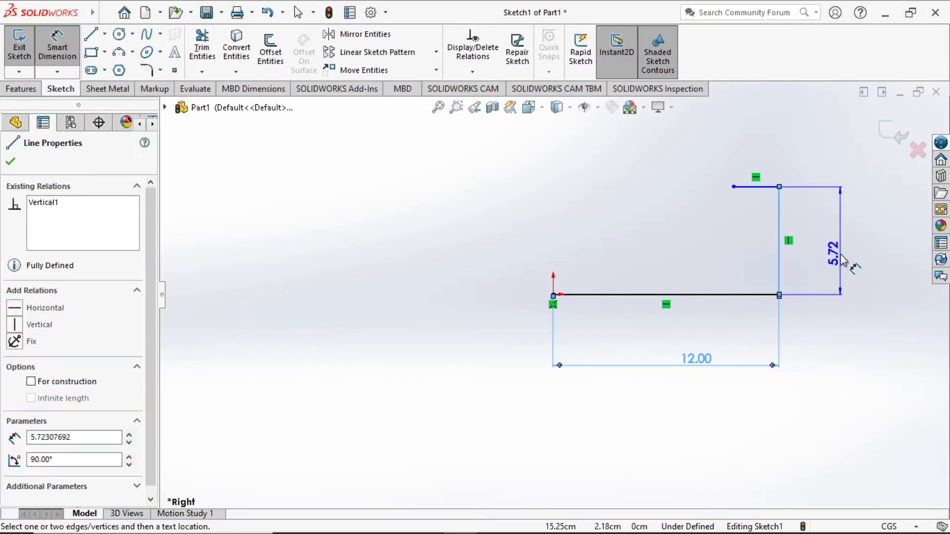
left_click(857, 258)
type("5")
key("Return")
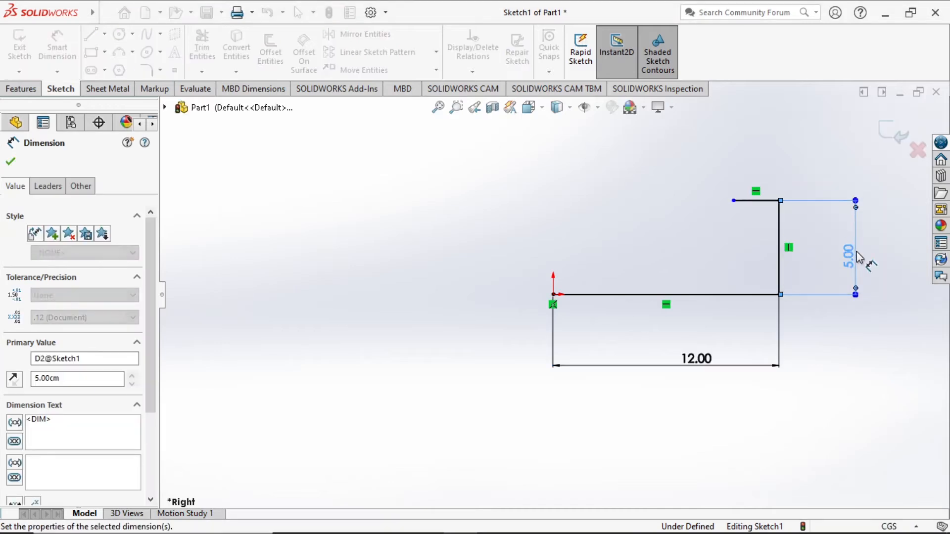
Dimension the short upper horizontal line at 2.5 cm.
left_click(760, 202)
left_click(771, 144)
type("2.5")
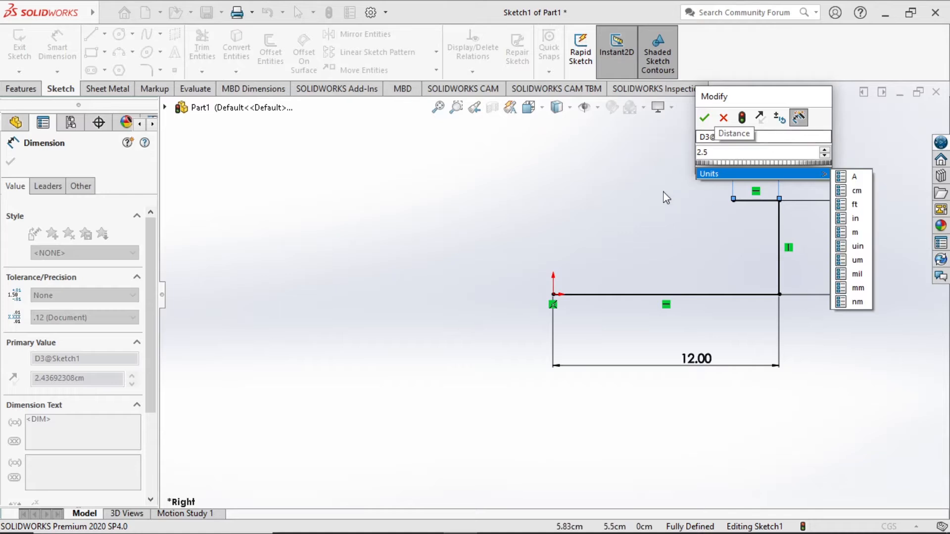
left_click(645, 152)
left_click(709, 120)
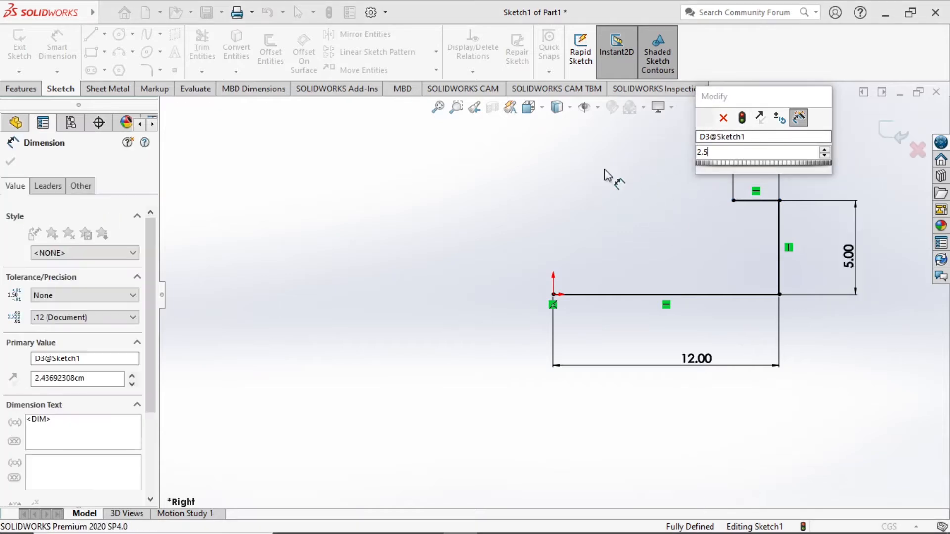
scroll(740, 251, "down", 3)
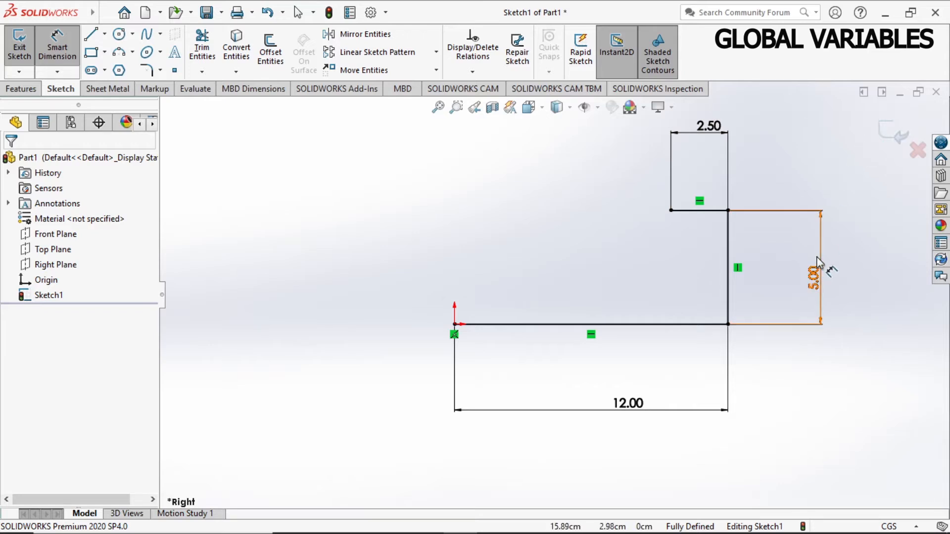
Create a global variable named "width" from the bottom line's dimension and link the dimension to it.
double_click(632, 403)
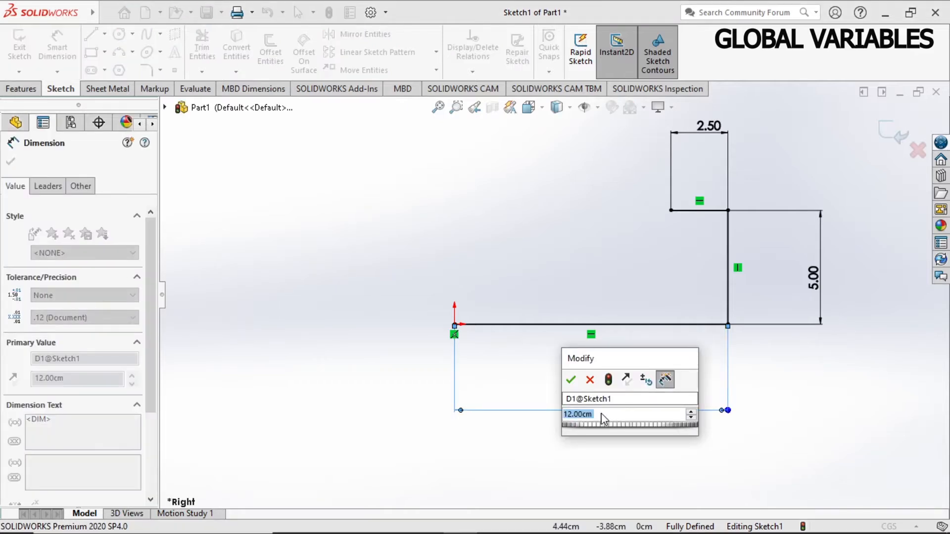
type("=")
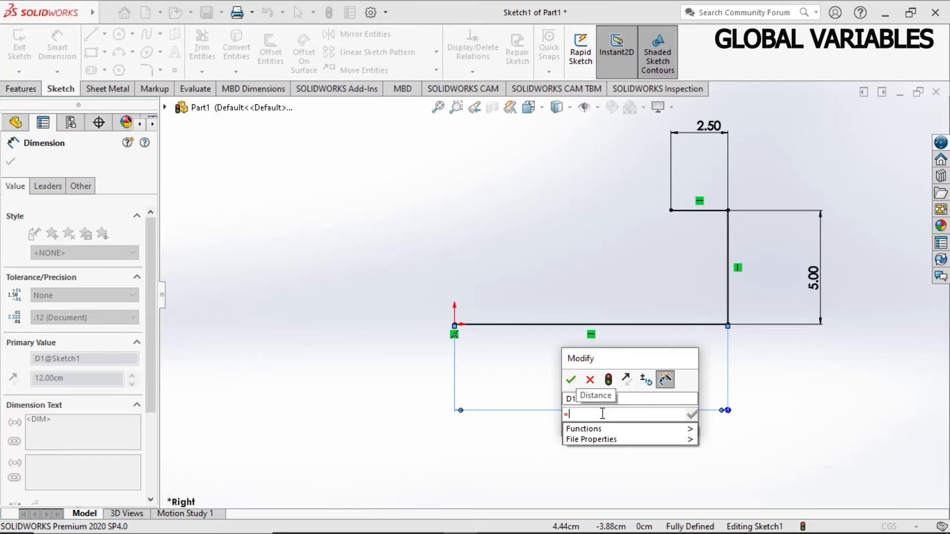
type("width")
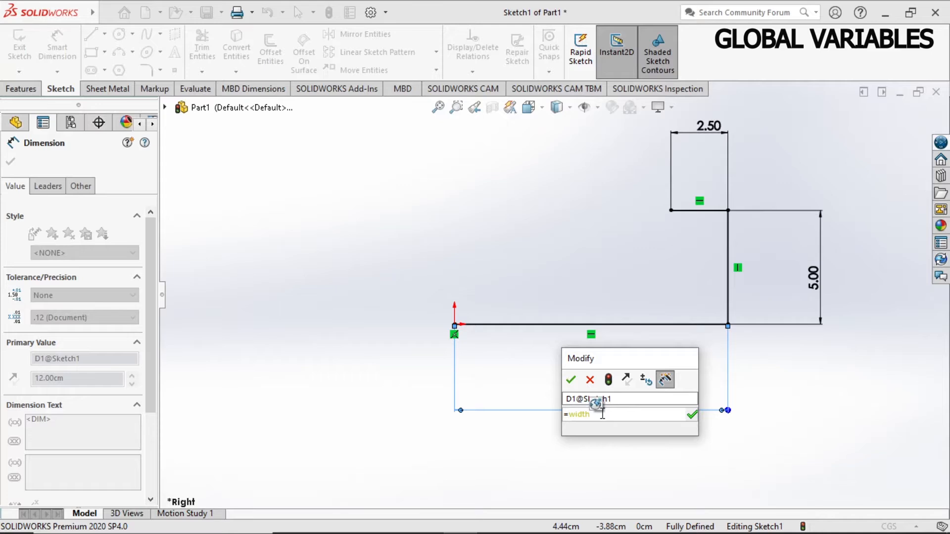
key("Return")
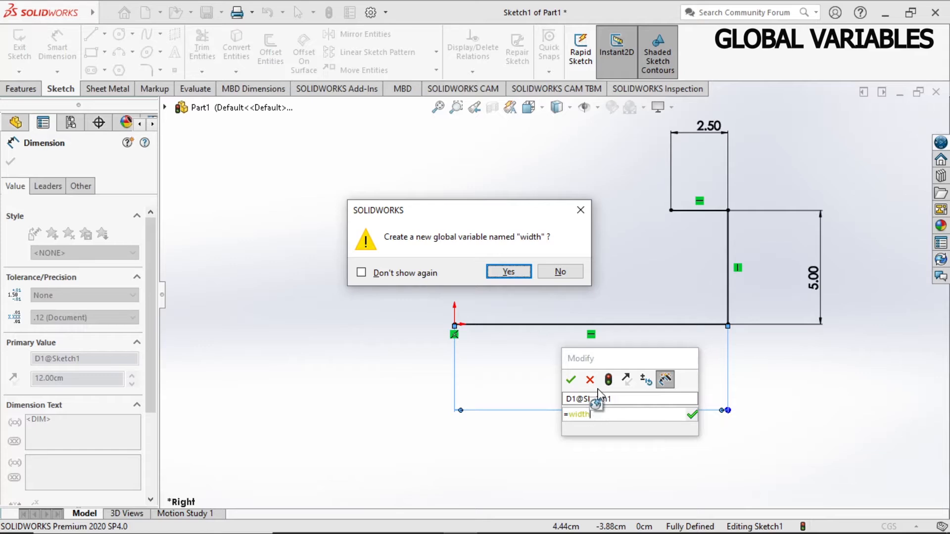
left_click(518, 272)
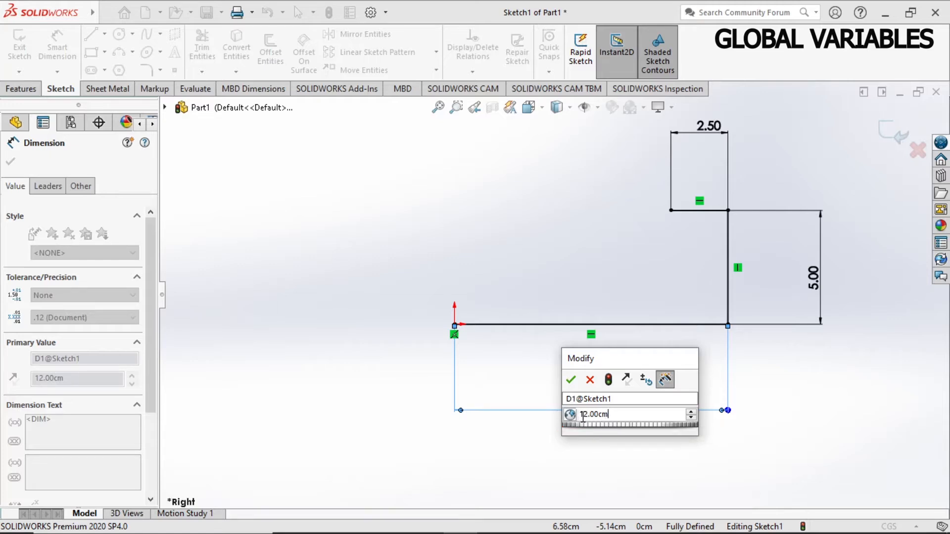
left_click_drag(614, 415, 579, 414)
left_click(570, 379)
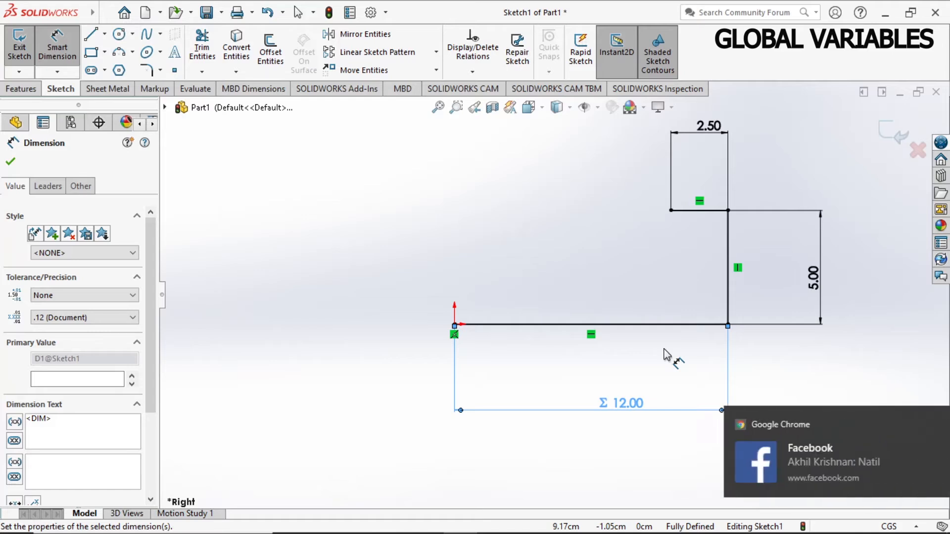
Begin an equation for the vertical line's dimension.
double_click(814, 285)
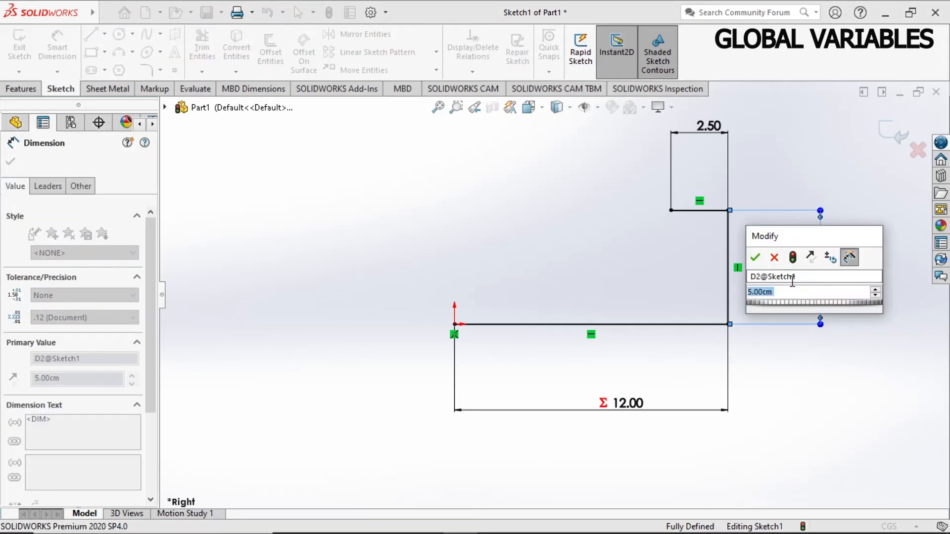
type("=")
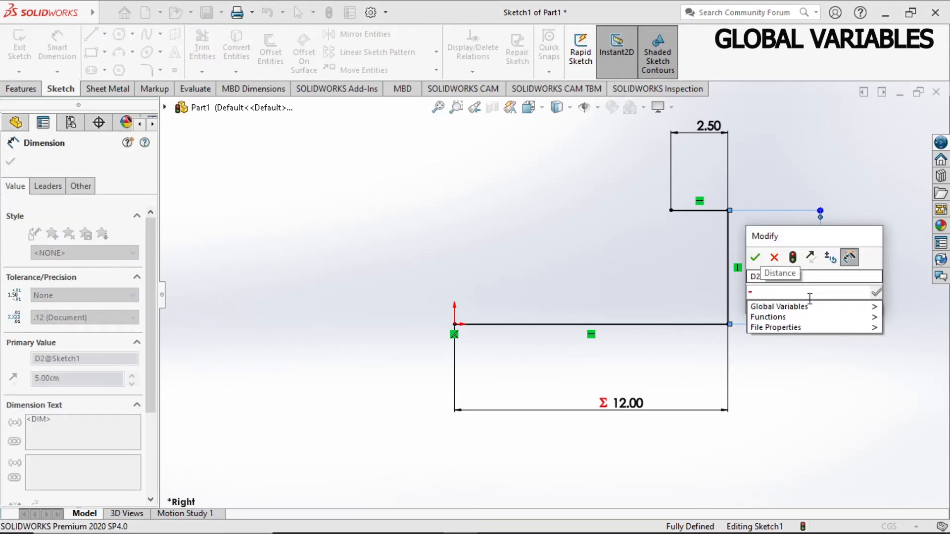
mouse_move(822, 307)
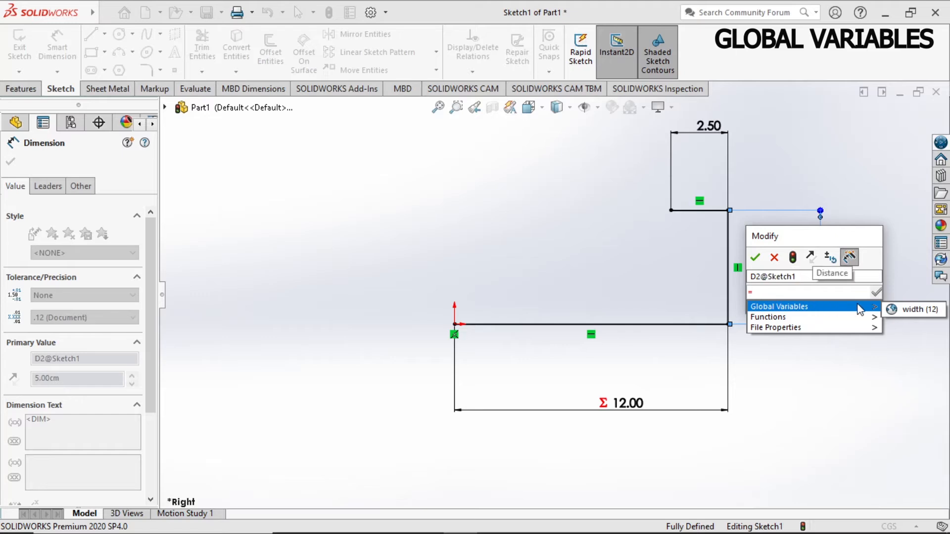
left_click(908, 309)
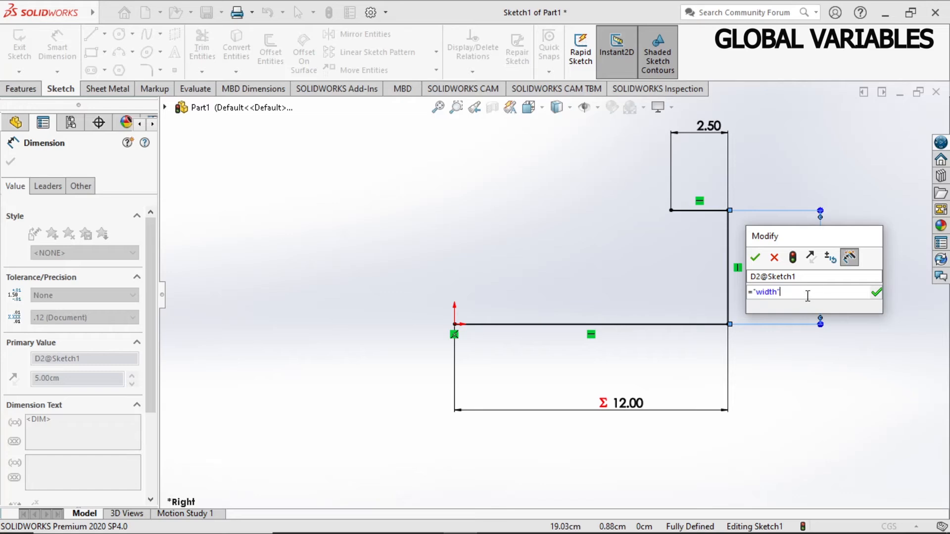
key("BackSpace")
key("BackSpace")
key("BackSpace")
key("BackSpace")
key("BackSpace")
key("BackSpace")
key("BackSpace")
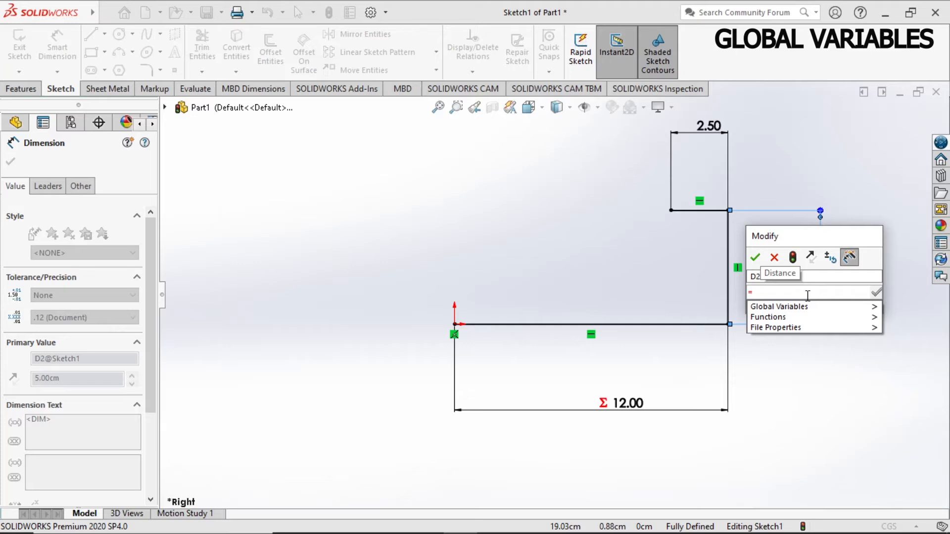
Create a global variable named "hight" in the vertical line's equation and link its dimension to it.
type("hight")
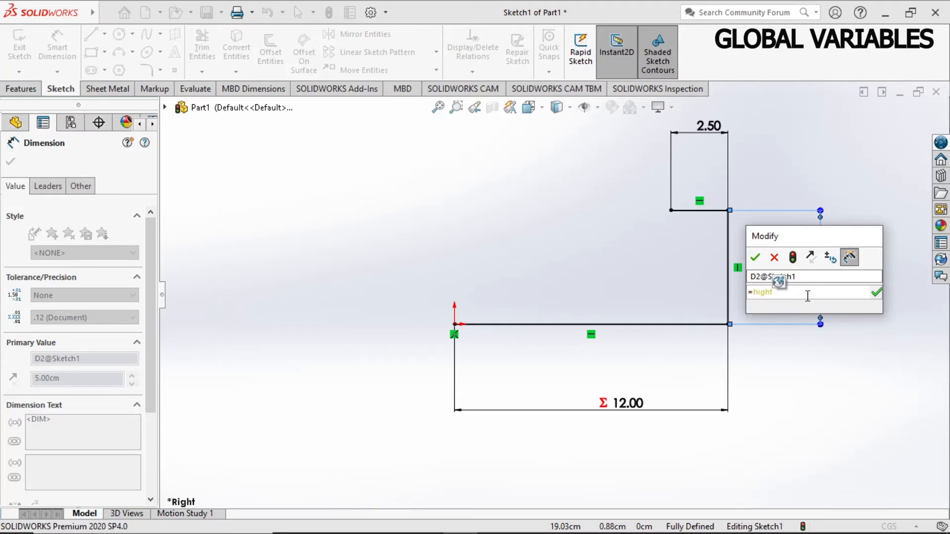
key("Return")
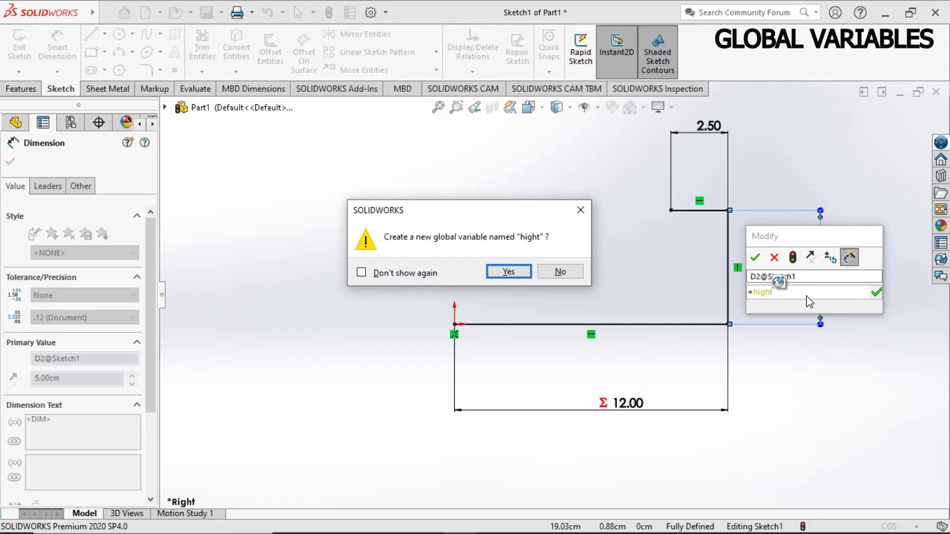
left_click(515, 271)
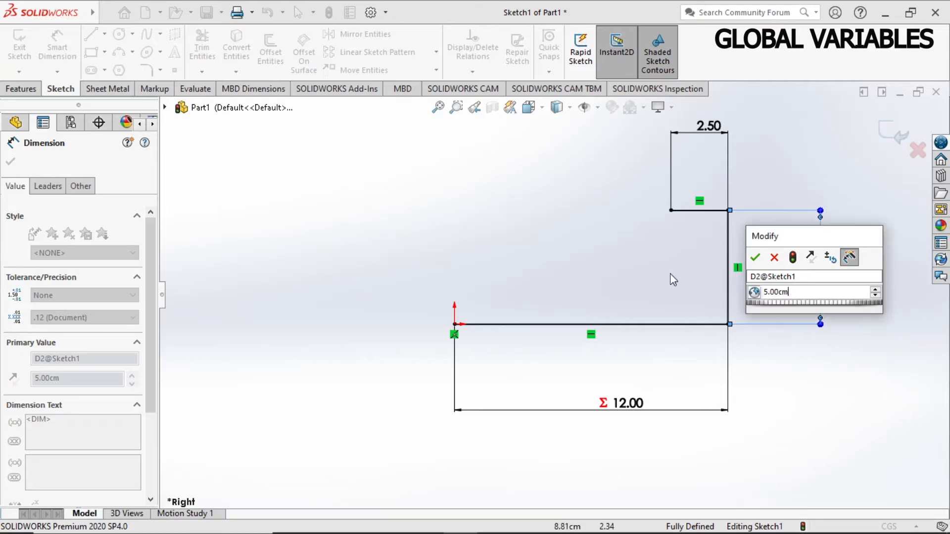
left_click(755, 257)
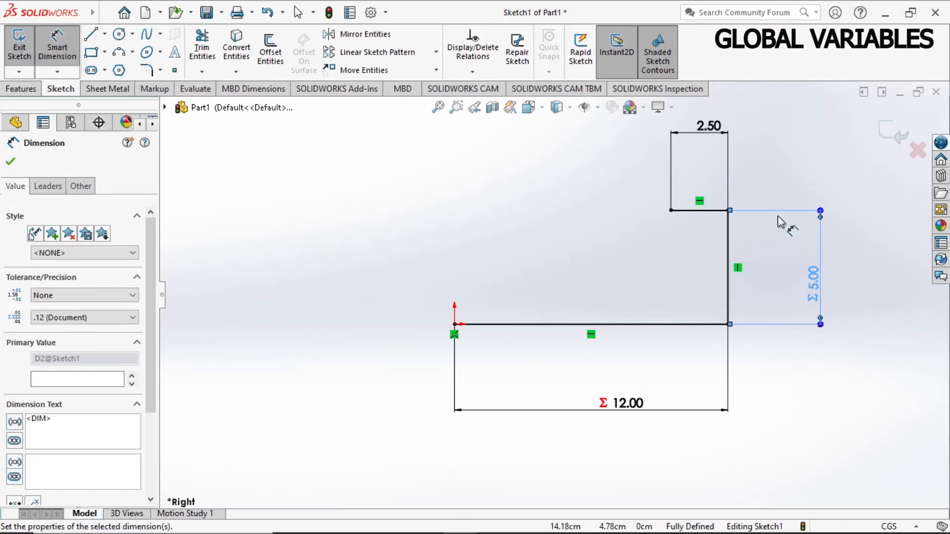
Create a global variable named "tab" from the short upper line's dimension, link the dimension to it, and finish dimensioning.
double_click(708, 127)
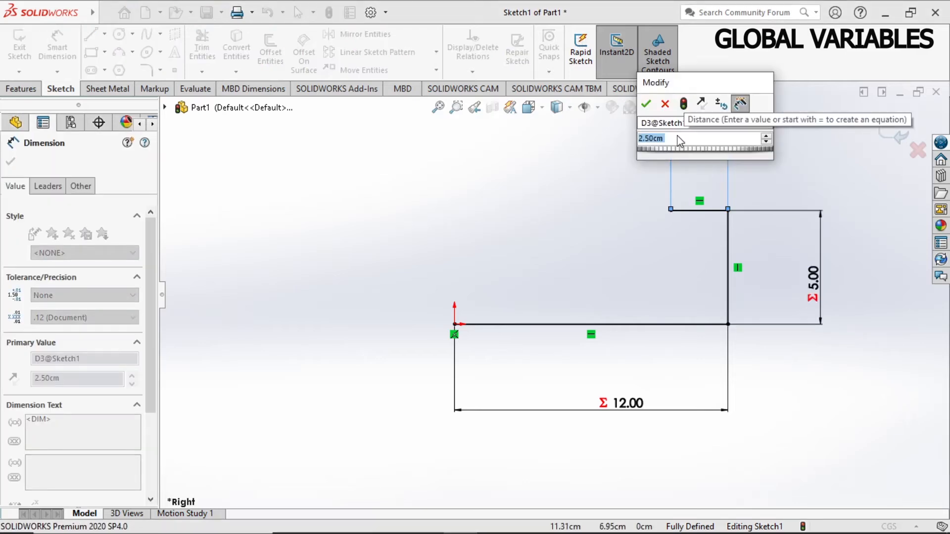
type("=tab")
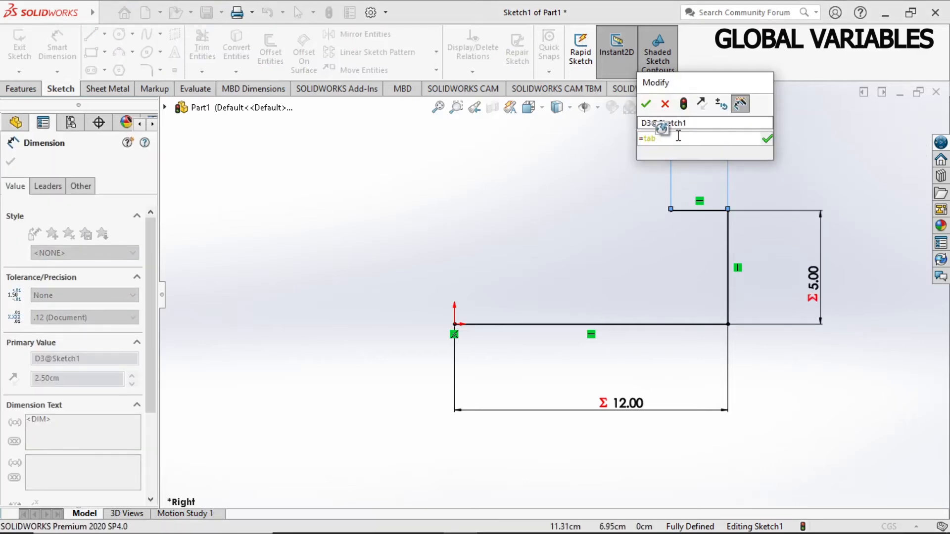
key("Return")
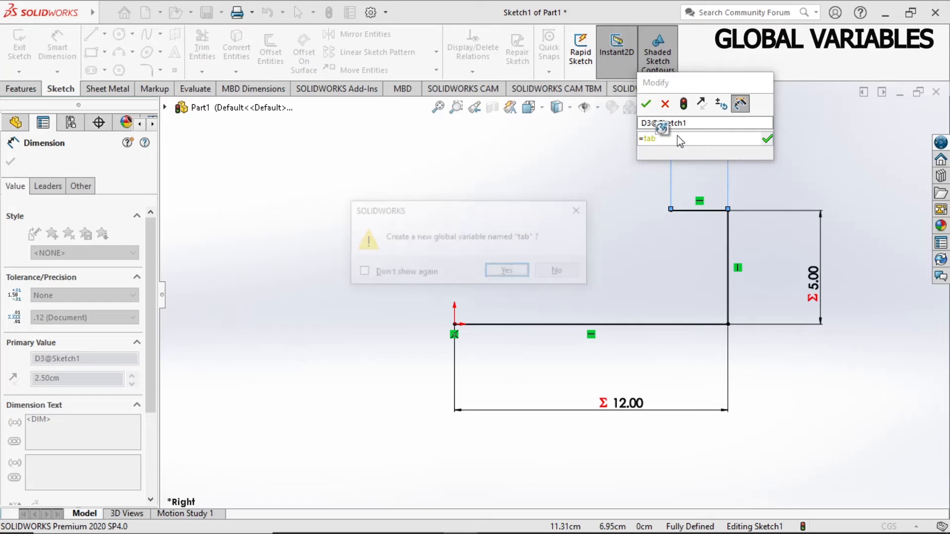
key("Return")
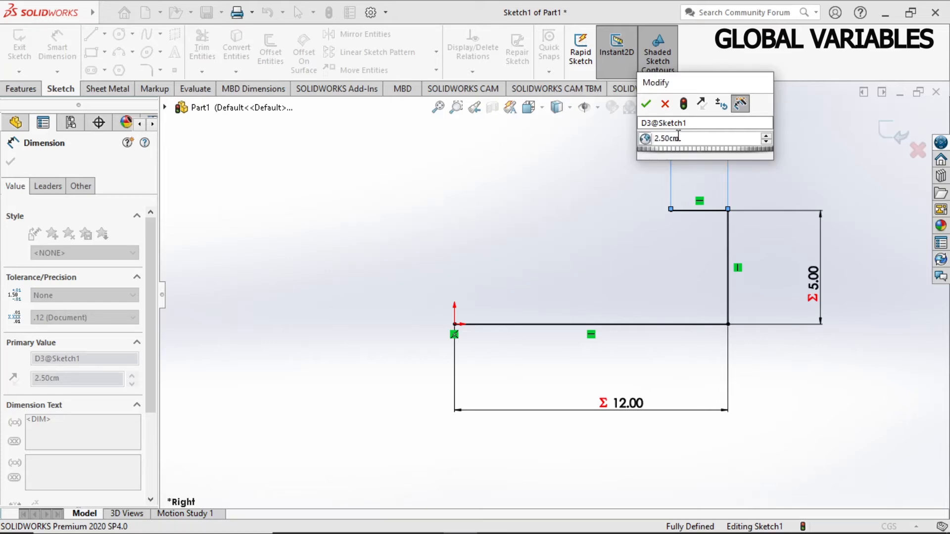
key("Return")
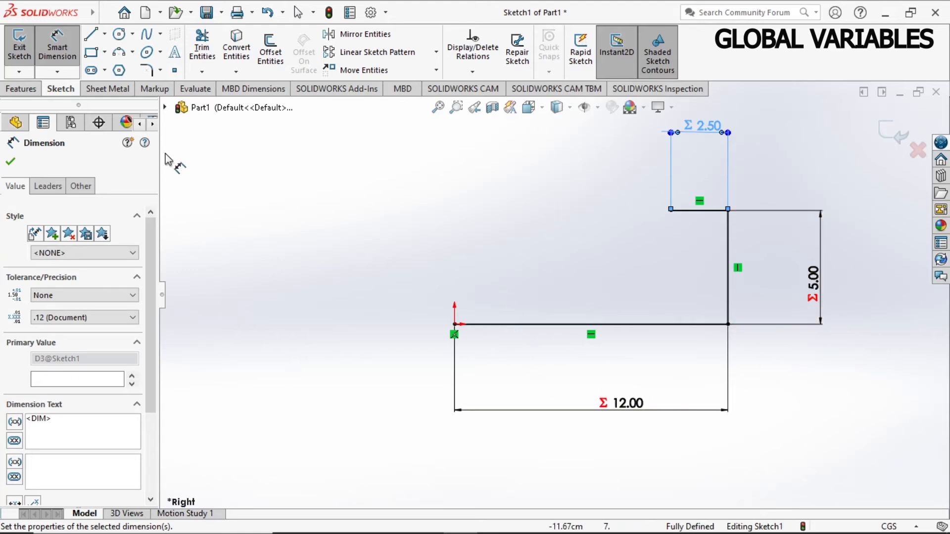
left_click(12, 163)
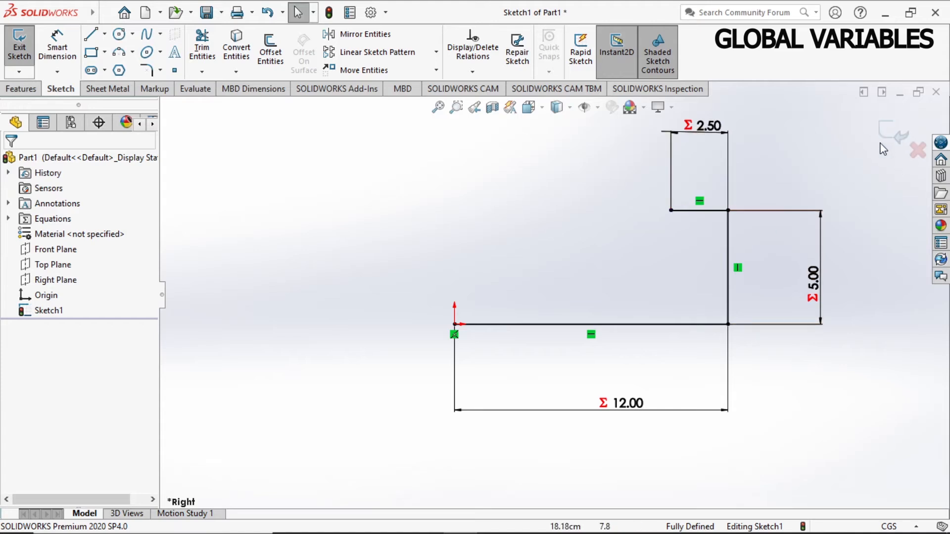
Exit the sketch, start a sheet metal Base Flange from it, and link its Direction 2 depth to a new global variable named "length".
left_click(891, 142)
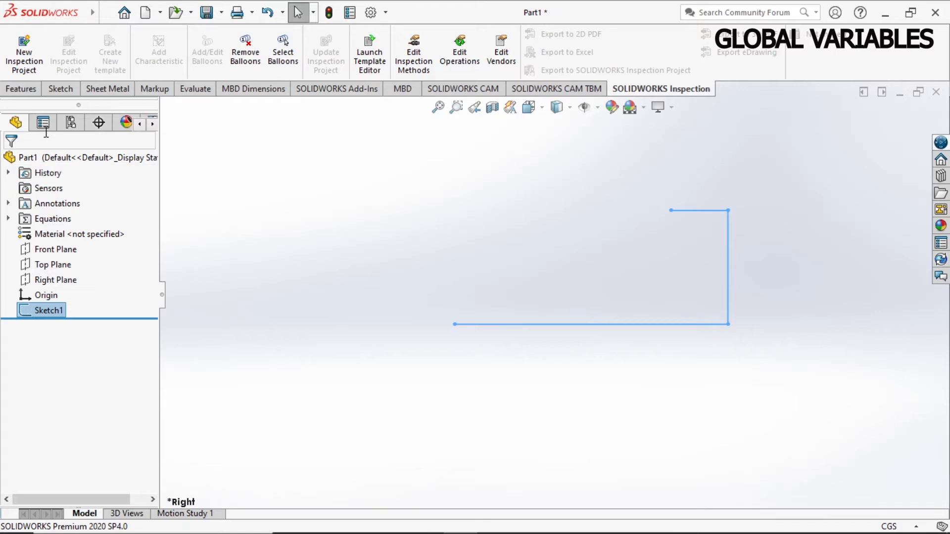
left_click(117, 93)
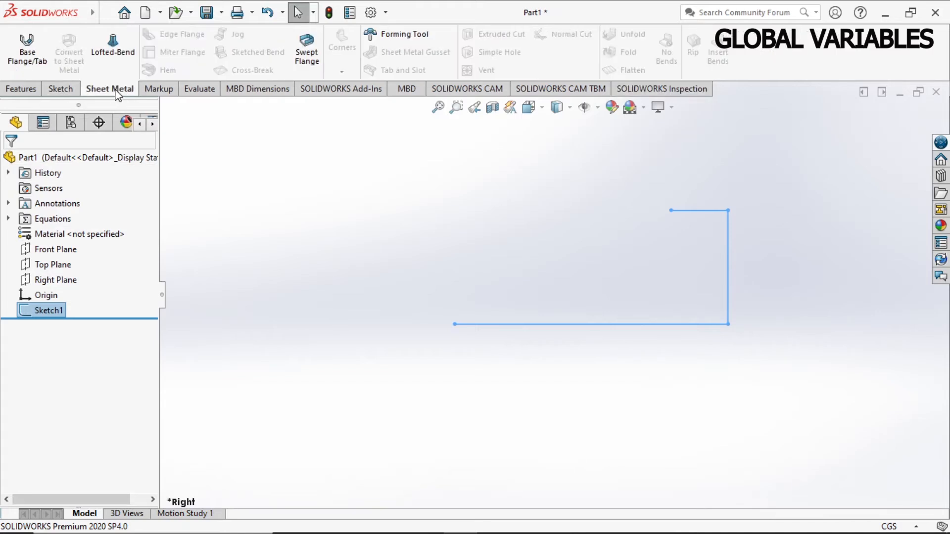
left_click(28, 62)
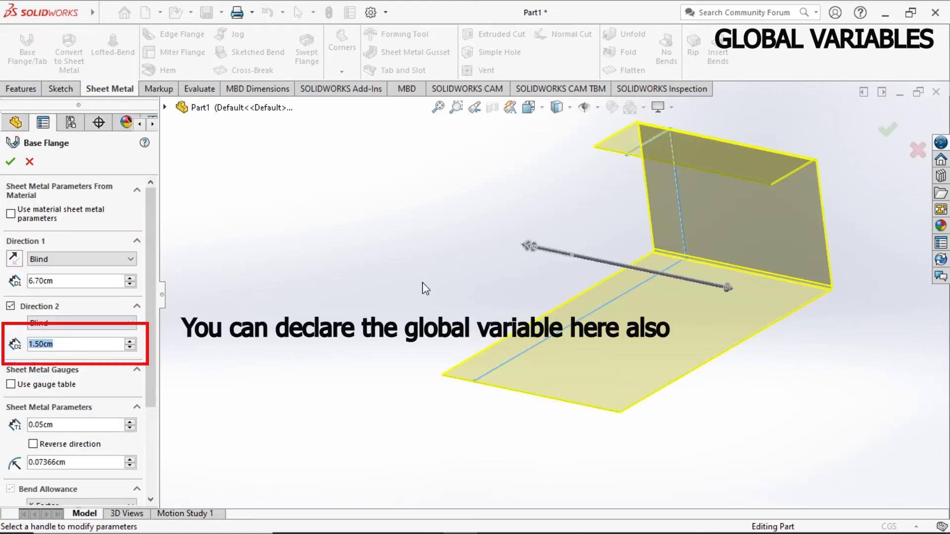
type("=")
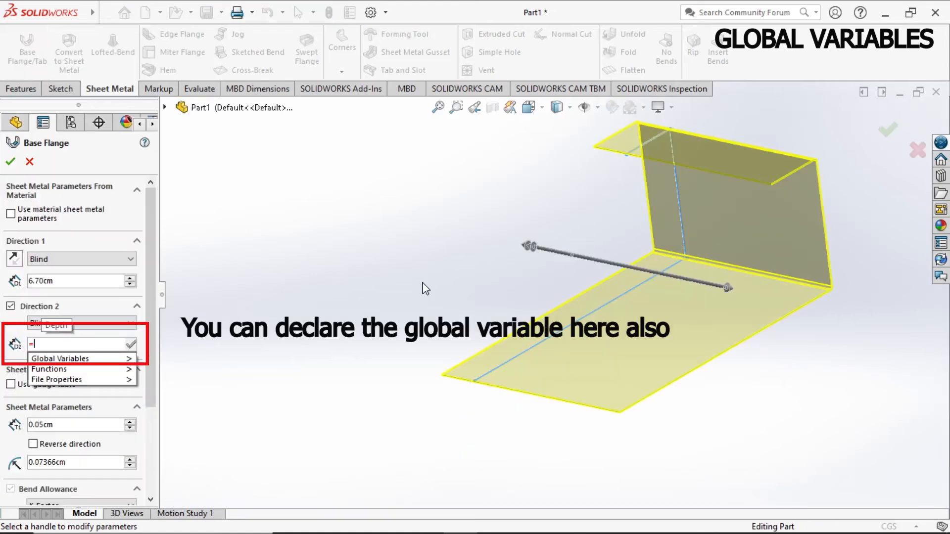
type("length")
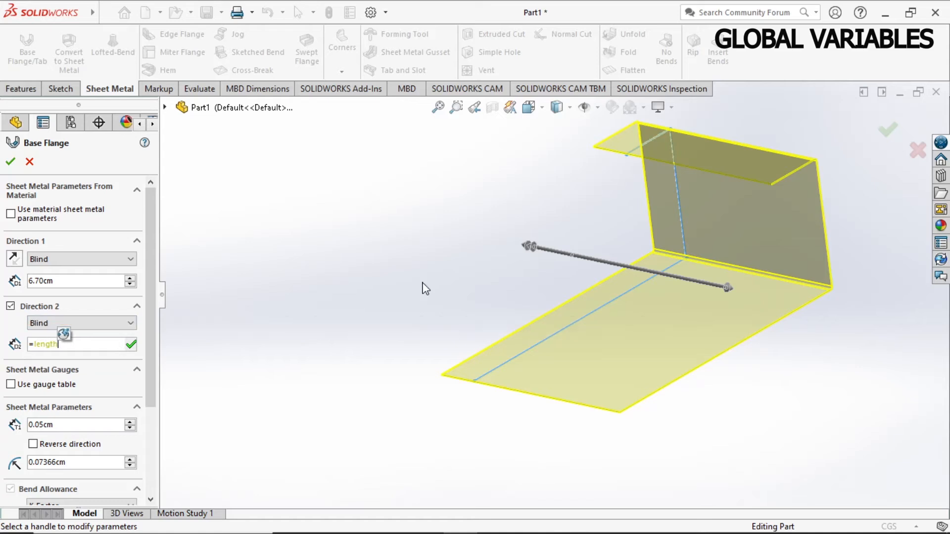
key("Return")
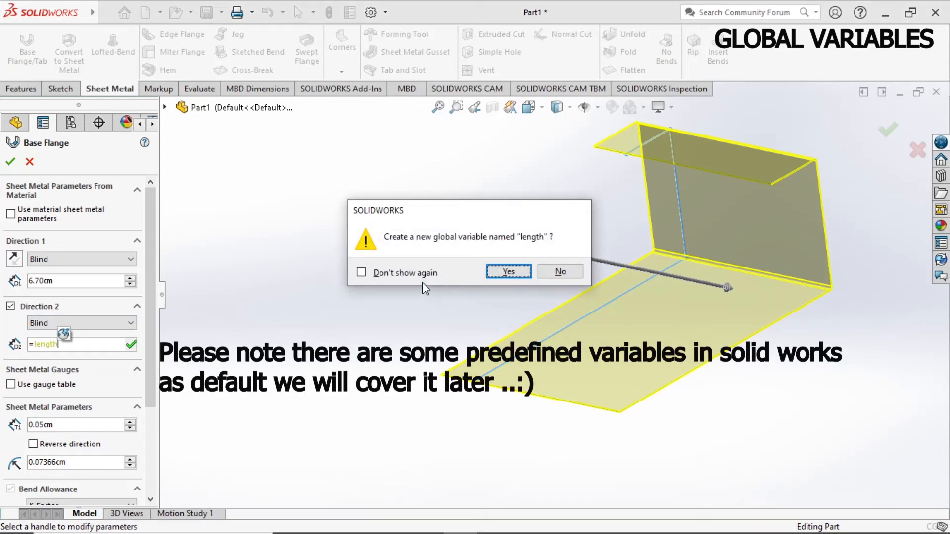
key("Return")
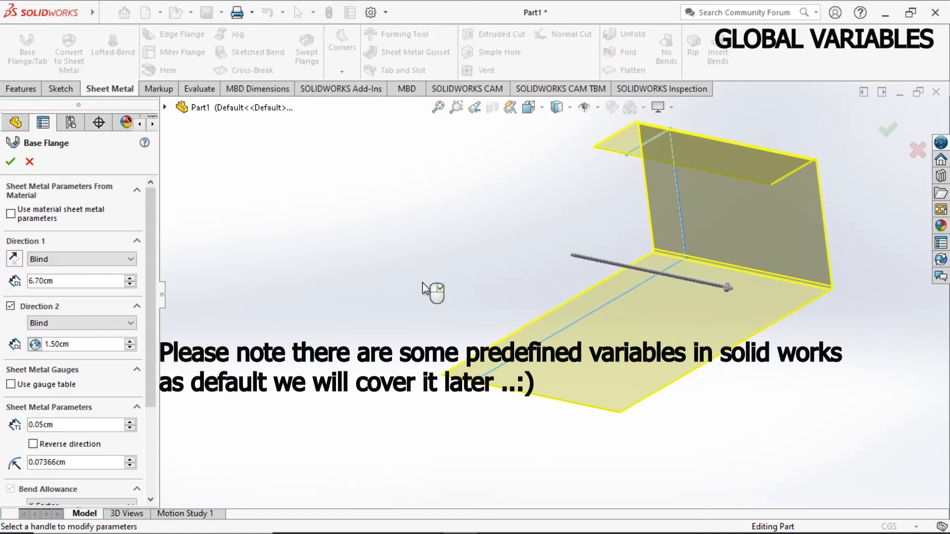
Set the base flange's Direction 2 depth to 2 cm.
left_click_drag(69, 345, 60, 345)
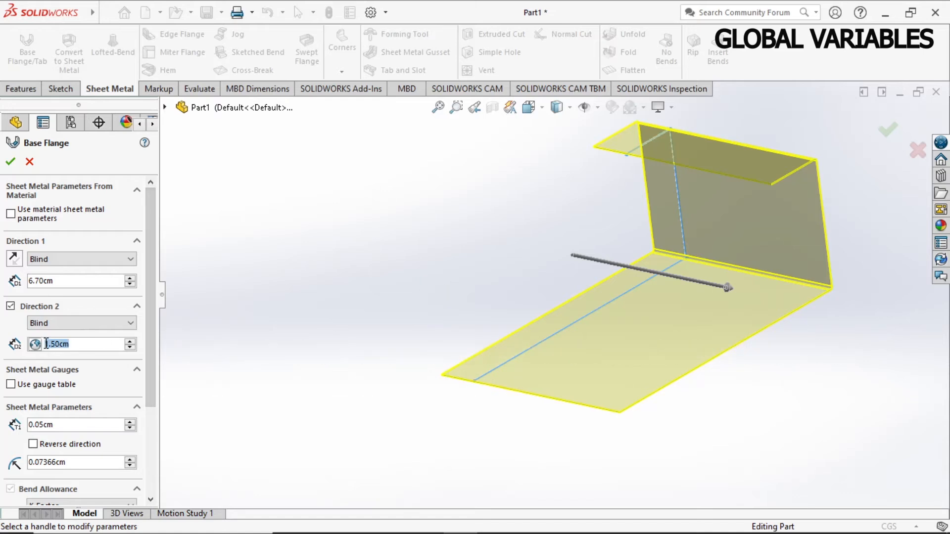
type("2")
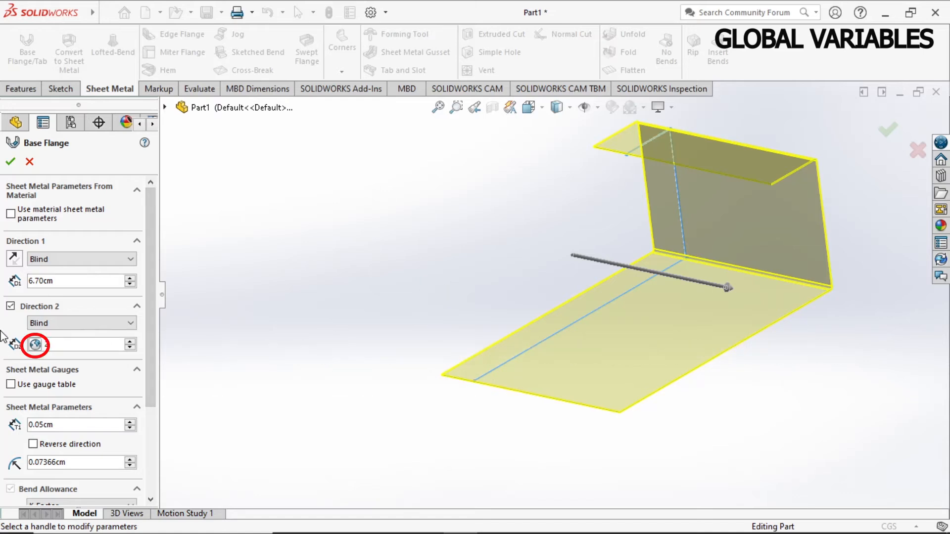
key("Return")
Set the base flange's Direction 2 depth to 8 cm and create the flange.
left_click_drag(71, 344, 59, 344)
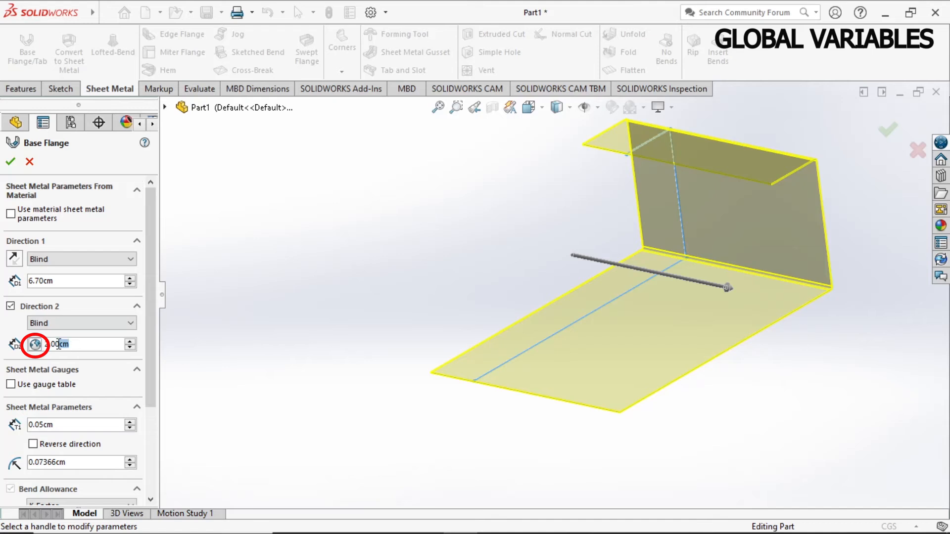
key("BackSpace")
type("8")
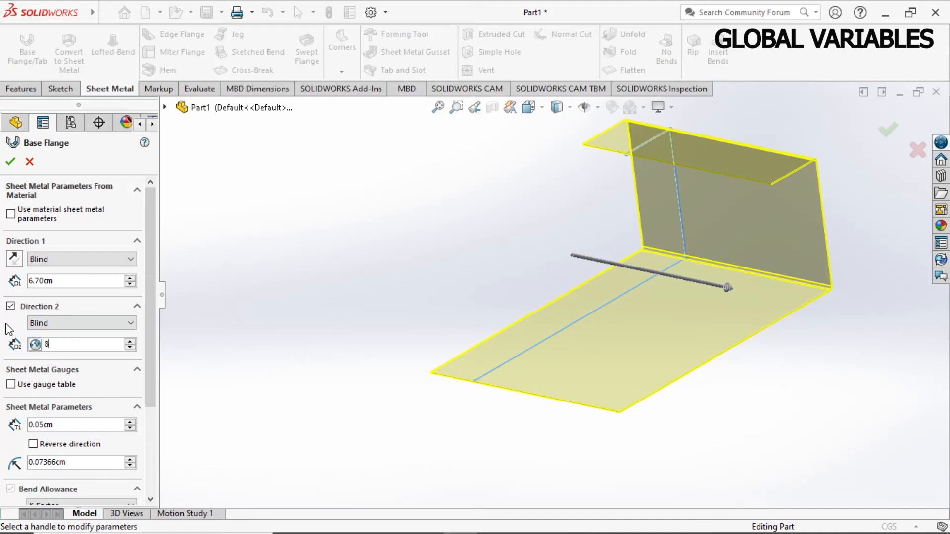
key("Return")
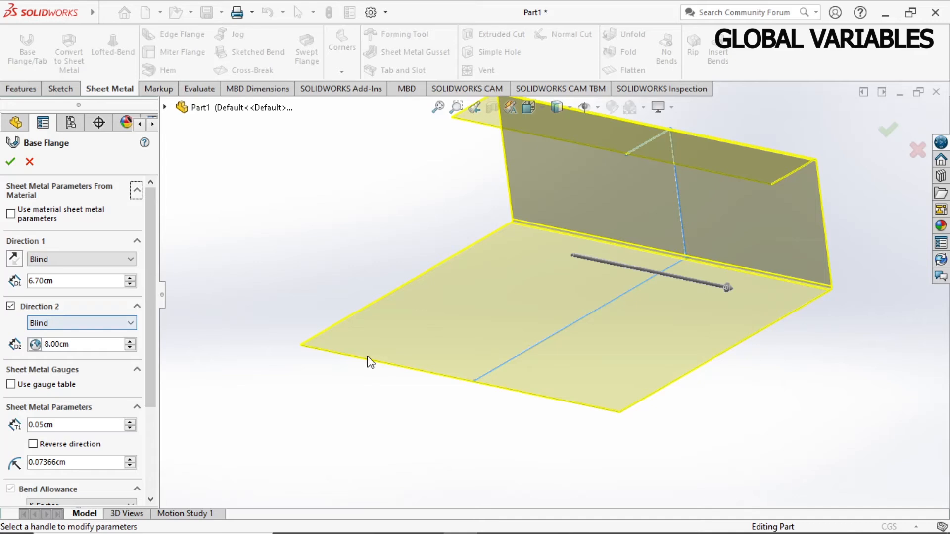
scroll(725, 279, "up", 1)
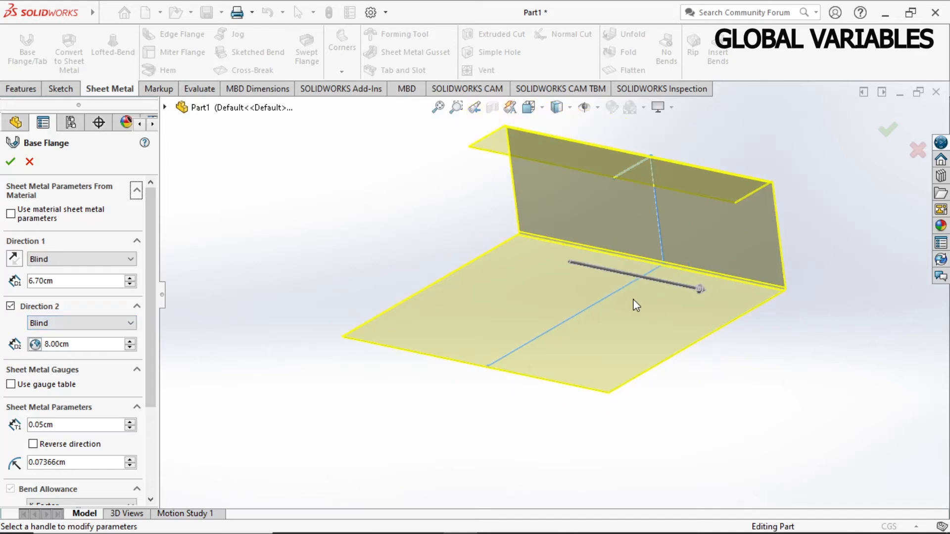
scroll(638, 304, "down", 1)
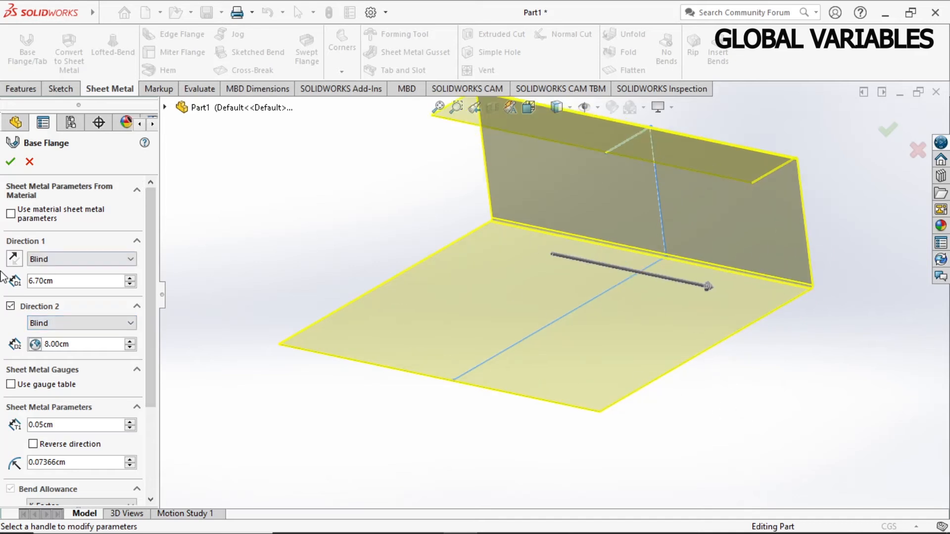
left_click(11, 162)
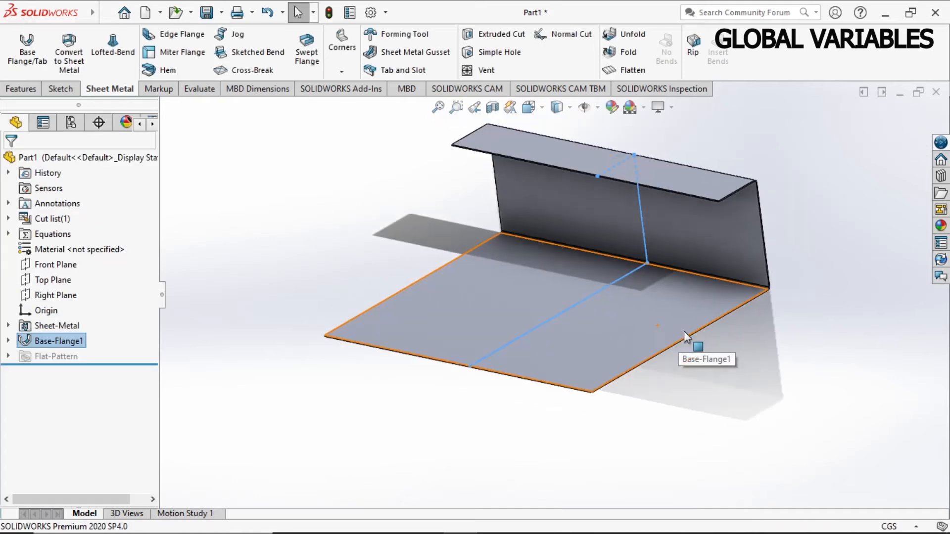
key("f")
middle_click_drag(712, 284, 657, 351)
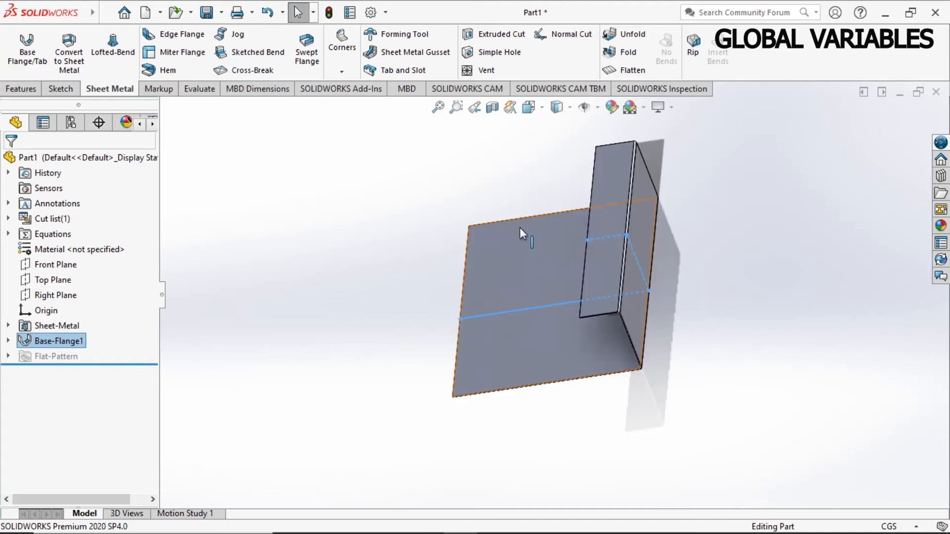
scroll(521, 230, "up", 2)
scroll(533, 254, "down", 3)
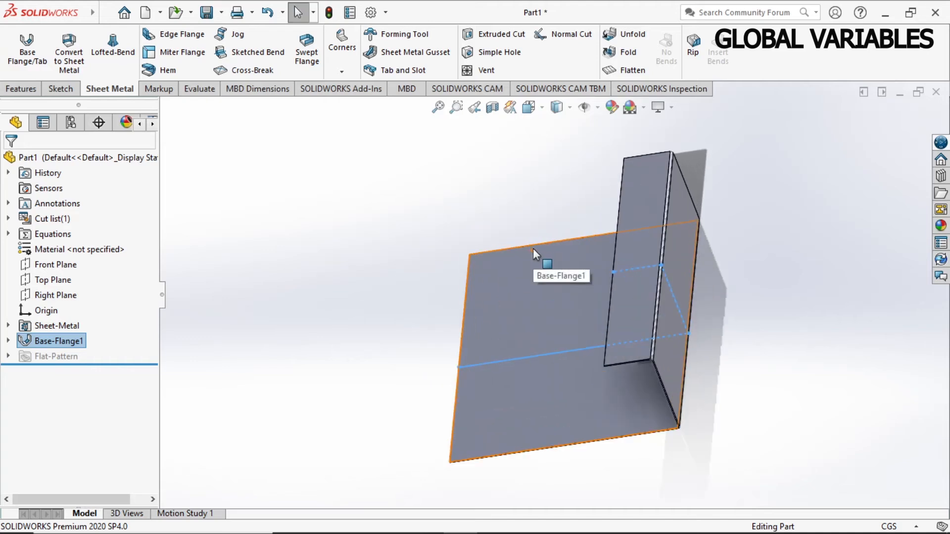
scroll(535, 254, "up", 2)
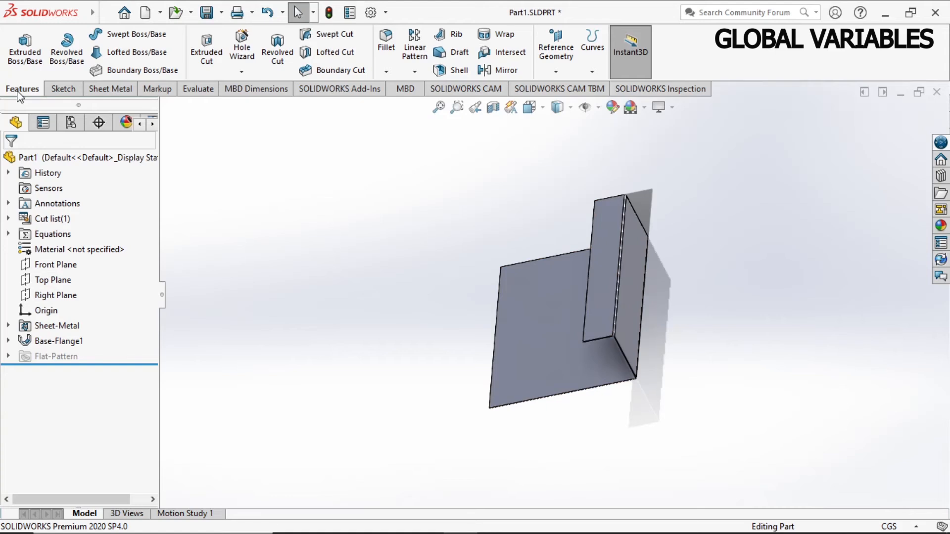
Mirror the base flange body about the thin end face along the free edge of its base plate, with merged solids.
left_click(497, 72)
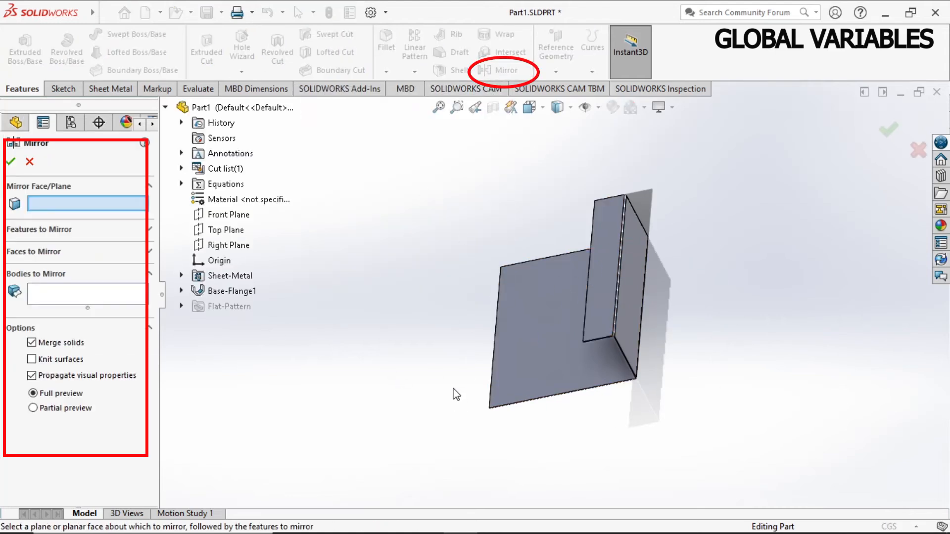
middle_click_drag(447, 398, 510, 322)
scroll(554, 350, "down", 5)
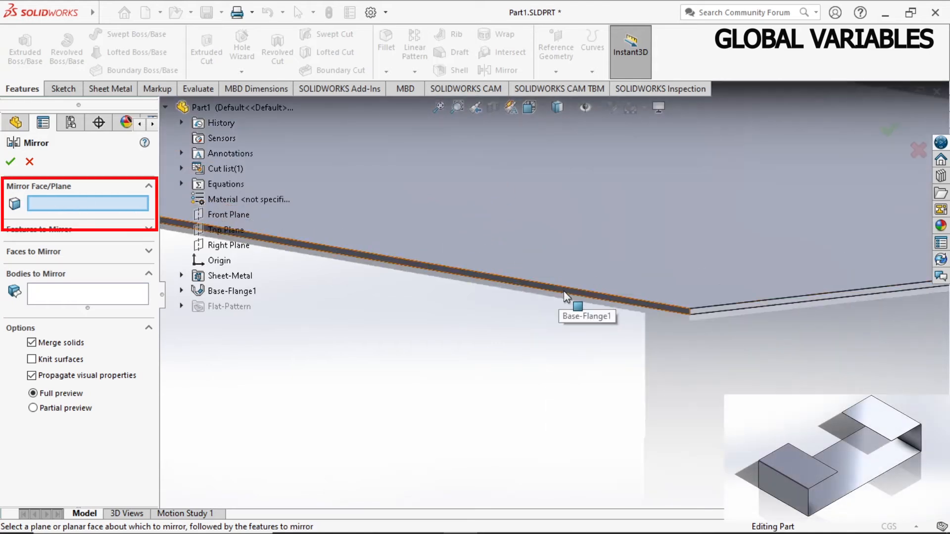
left_click(564, 290)
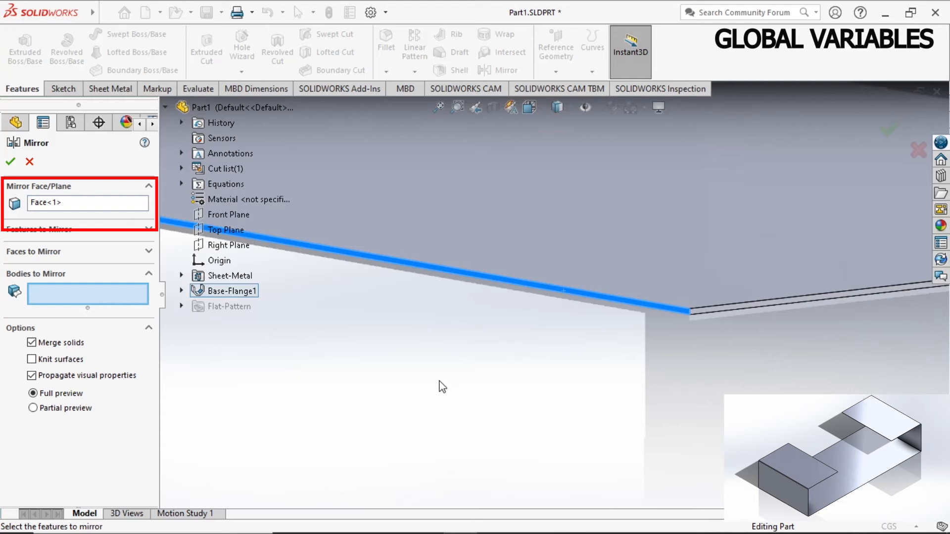
scroll(518, 381, "up", 1)
scroll(592, 316, "up", 5)
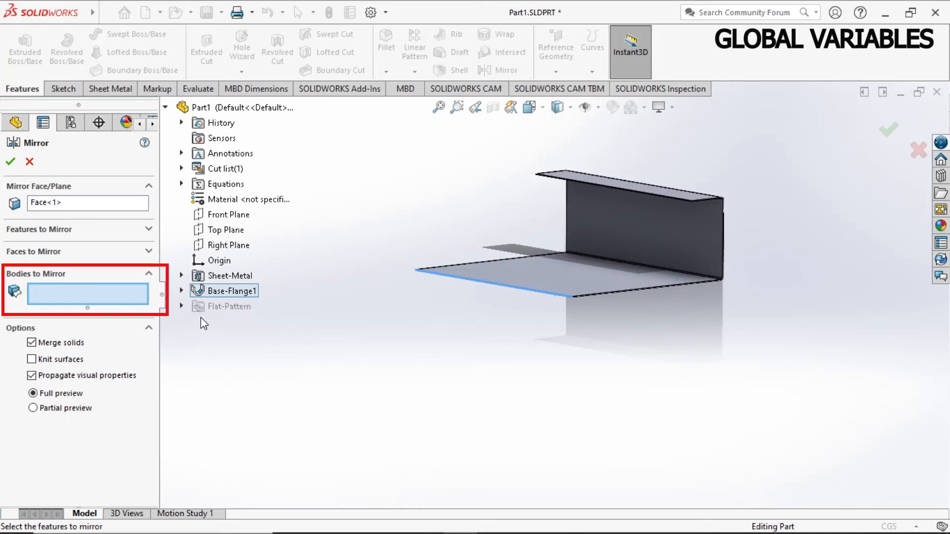
left_click(678, 234)
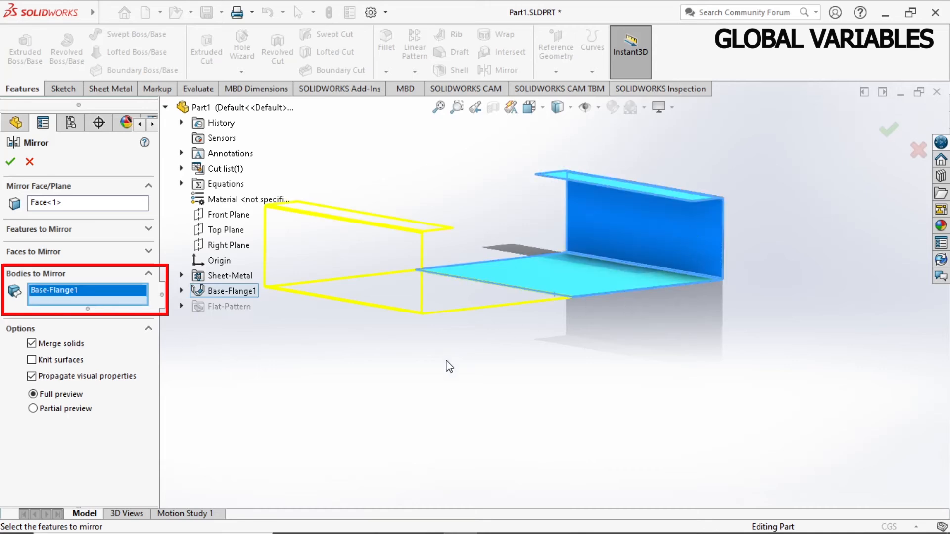
left_click(10, 162)
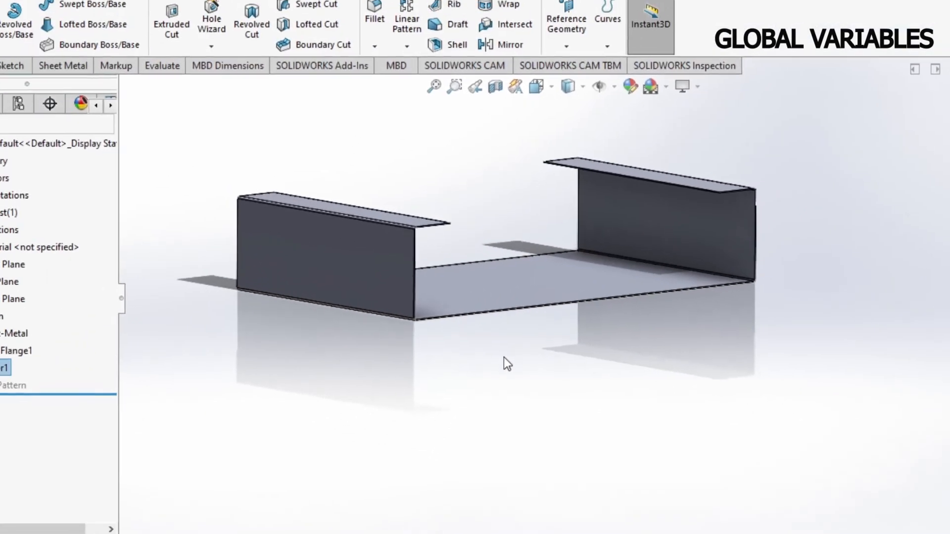
middle_click_drag(503, 357, 473, 395)
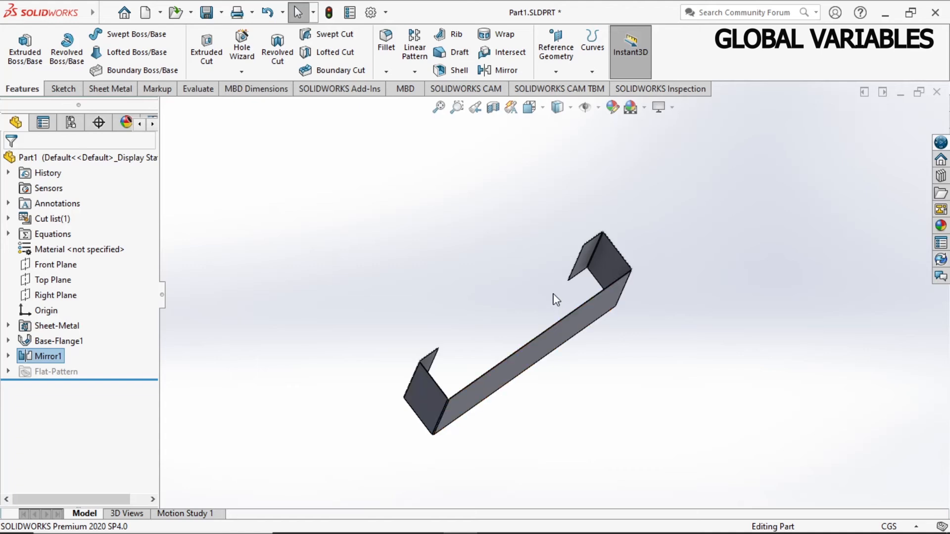
scroll(555, 299, "down", 4)
middle_click_drag(766, 336, 725, 342)
scroll(725, 341, "up", 3)
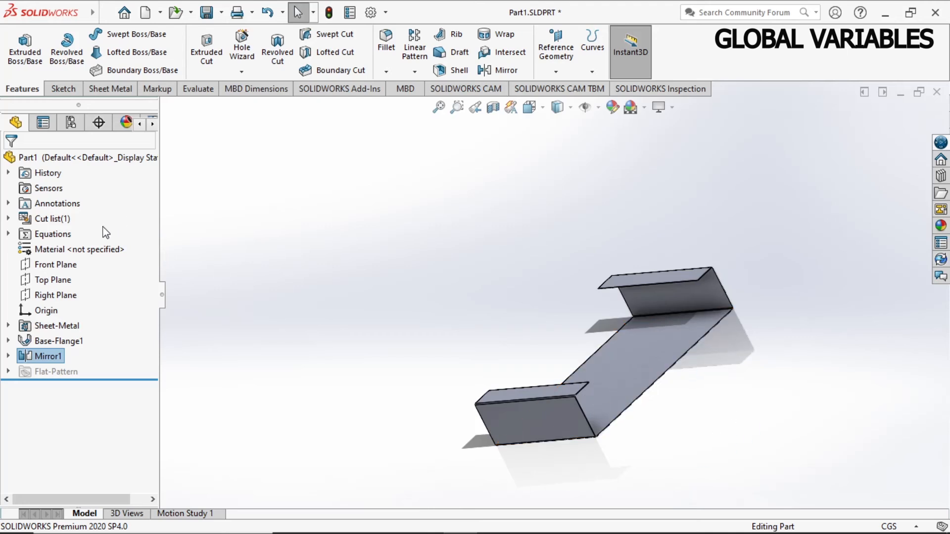
Show the part's global variables under Equations in the feature tree and open the equation manager.
left_click(46, 238)
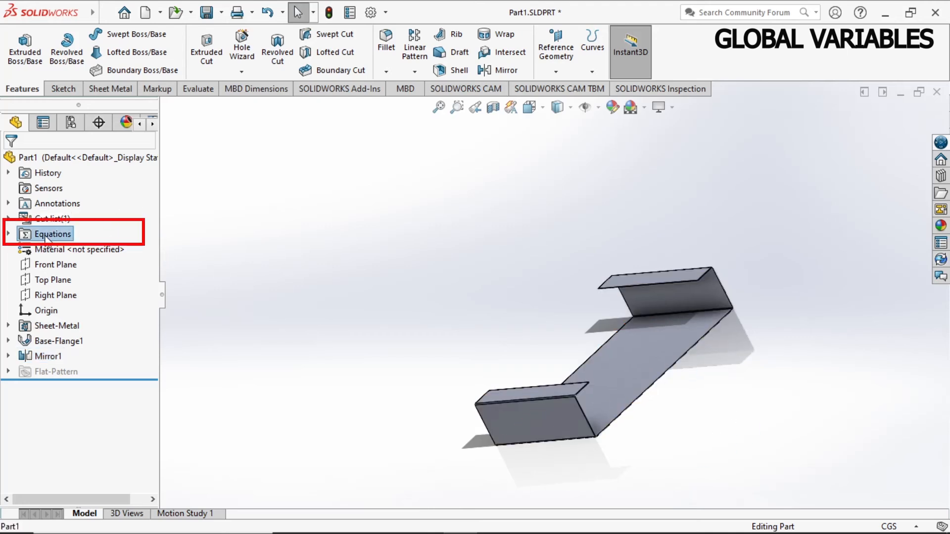
left_click(9, 235)
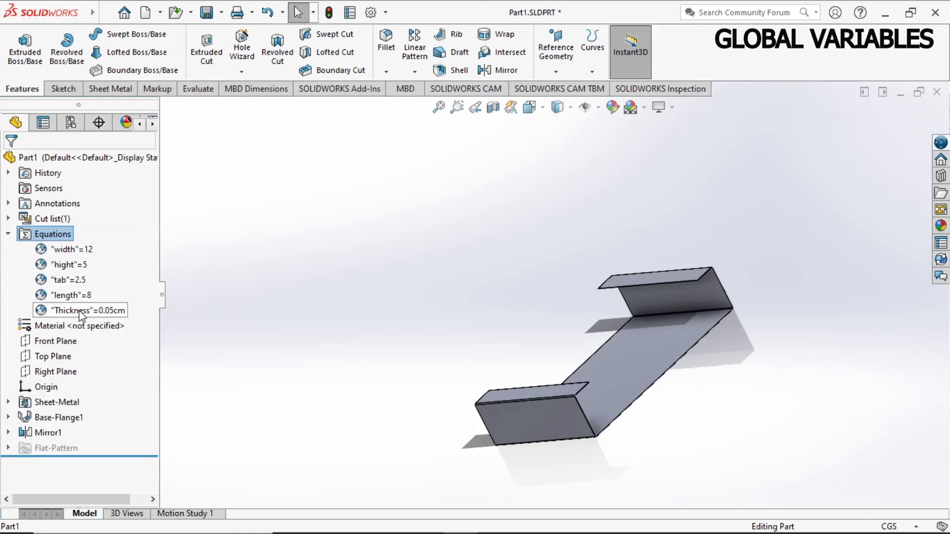
double_click(64, 235)
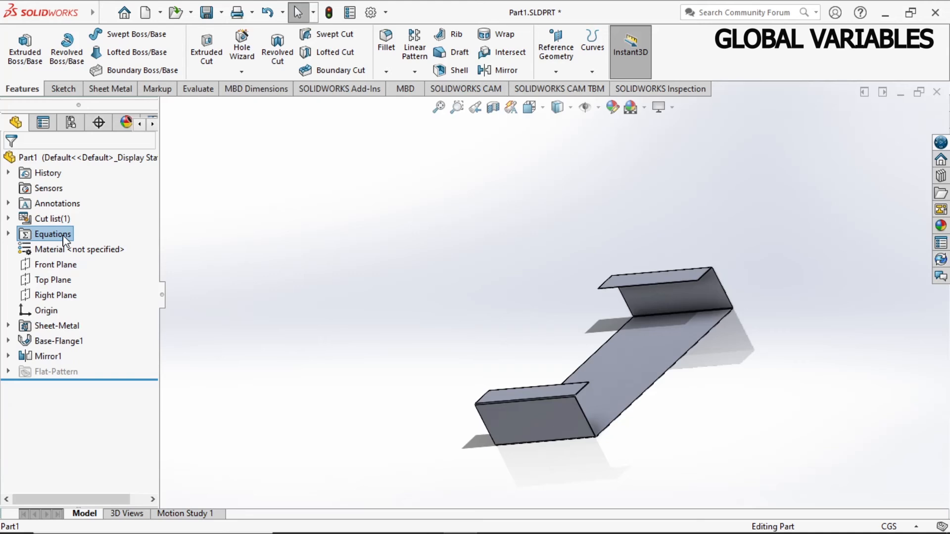
double_click(63, 235)
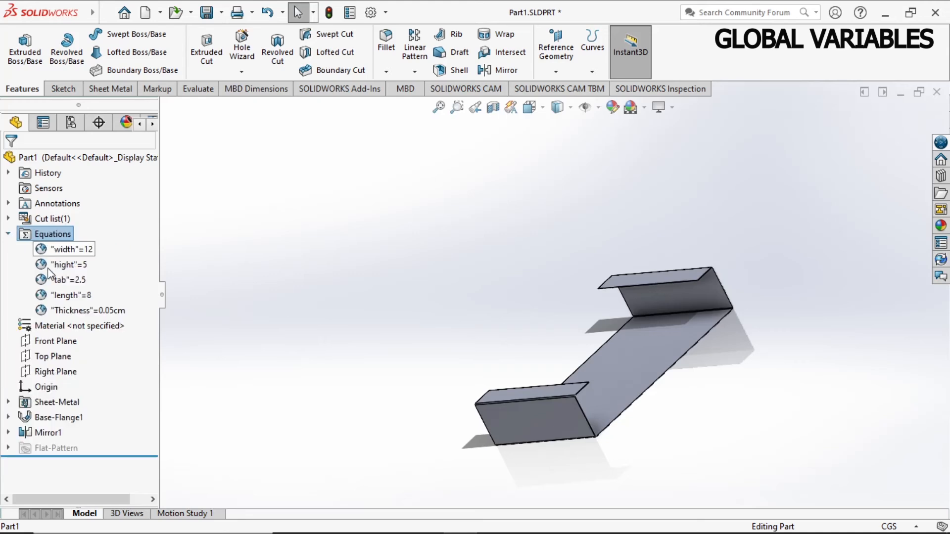
right_click(52, 235)
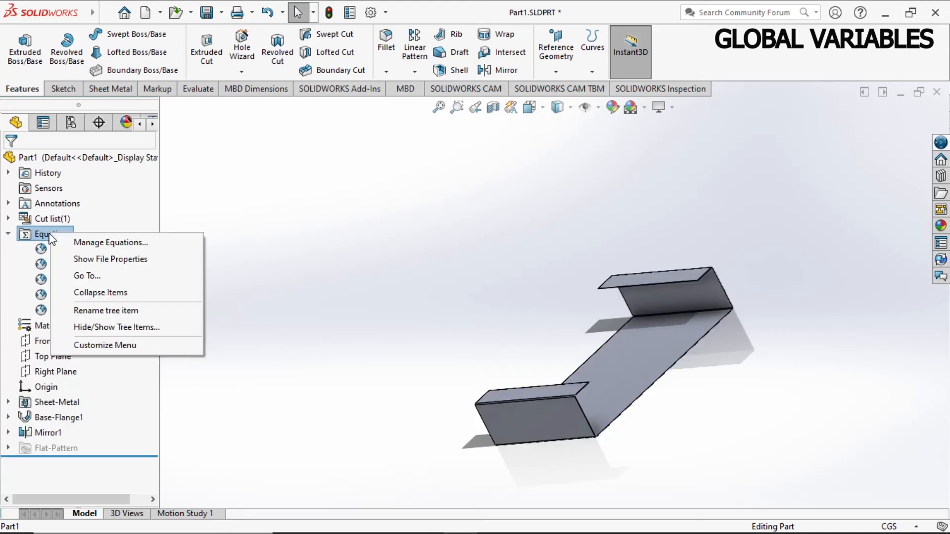
left_click(133, 245)
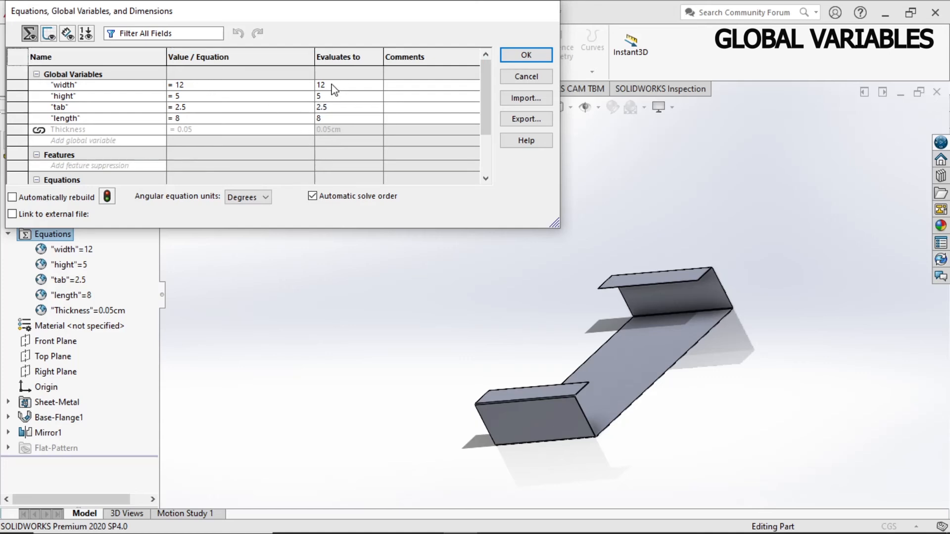
Set the global variable "width" to 10.
left_click(201, 85)
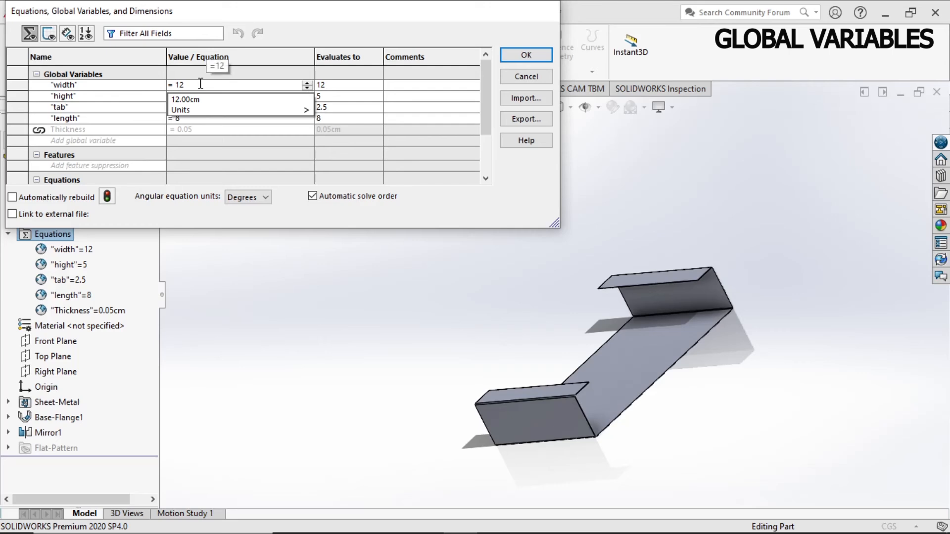
key("BackSpace")
type("0")
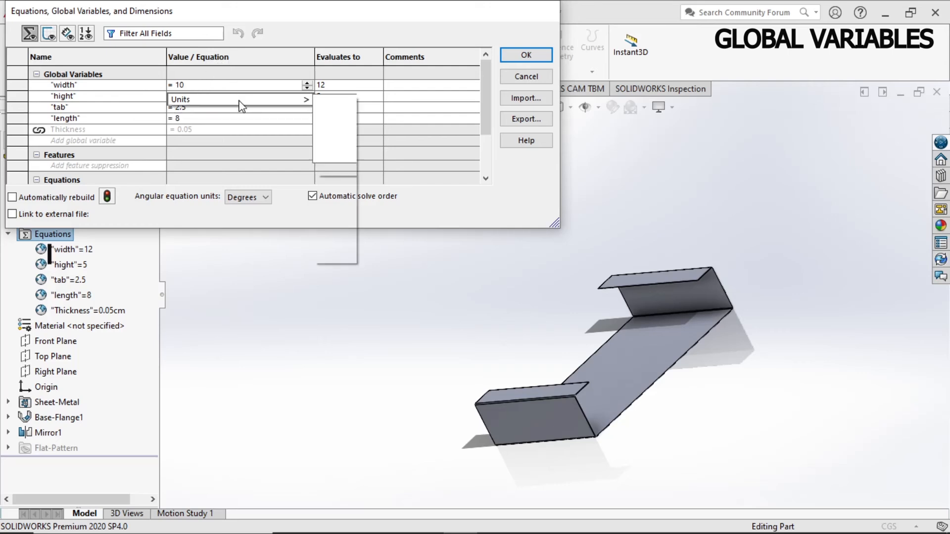
key("Return")
Set the global variable "hight" to 8.
left_click(221, 94)
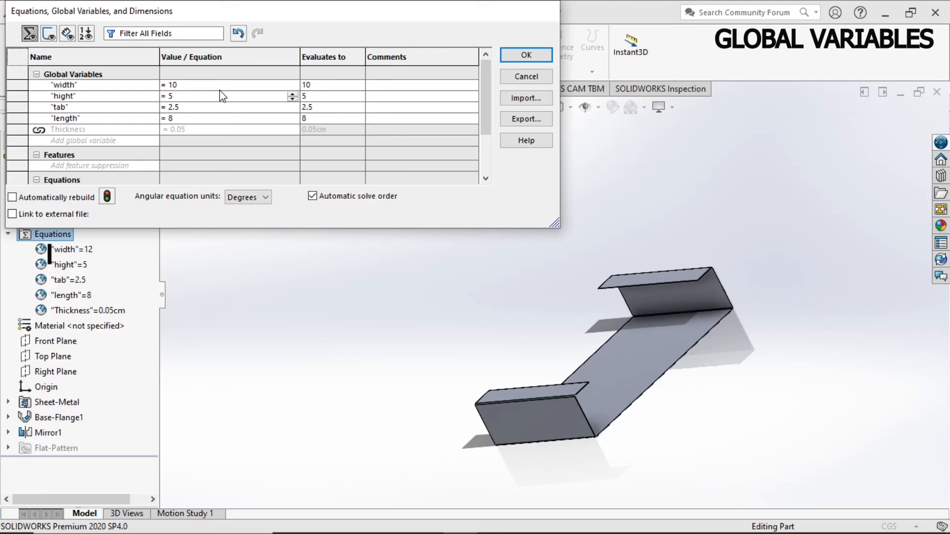
key("BackSpace")
type("8")
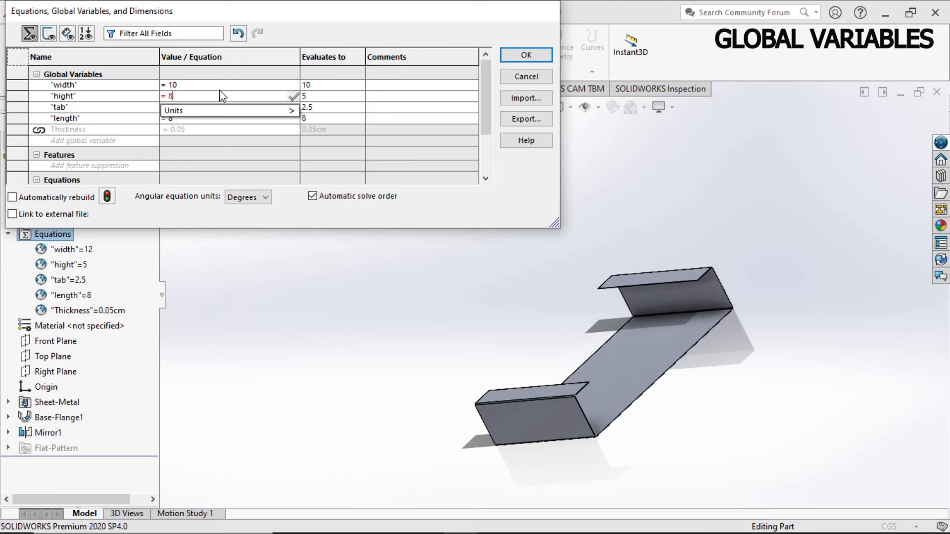
left_click(222, 120)
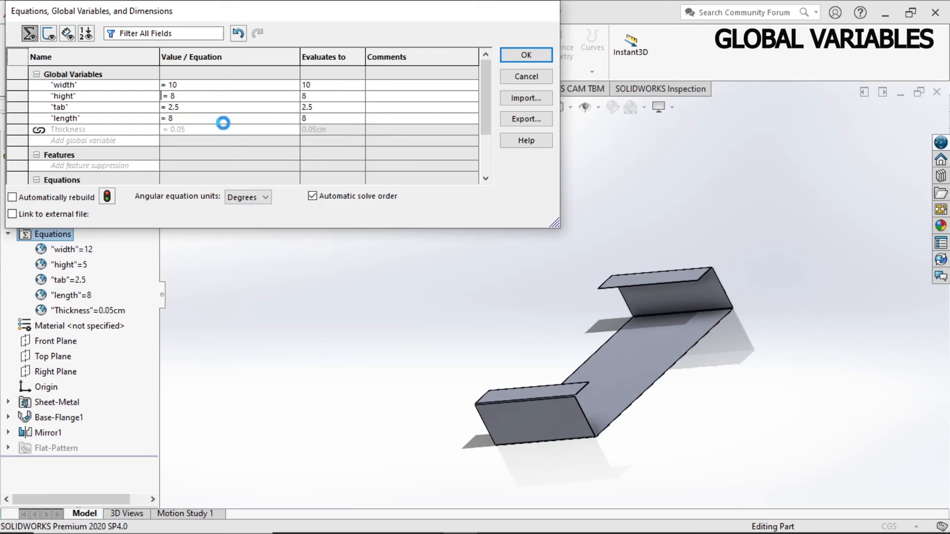
Set the global variable "tab" to 5 and apply the changed variables to the part.
left_click(198, 106)
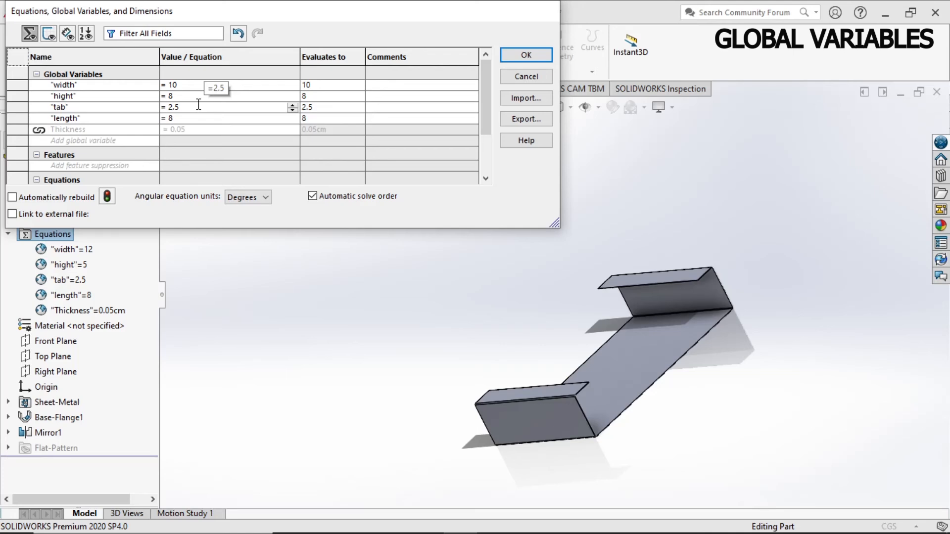
key("BackSpace")
key("BackSpace")
key("BackSpace")
type("5")
left_click(208, 141)
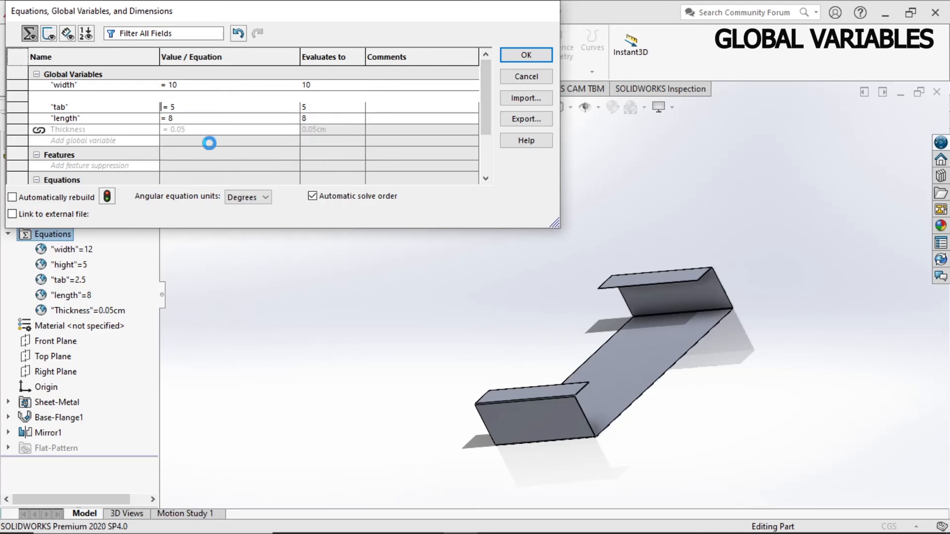
left_click(178, 118)
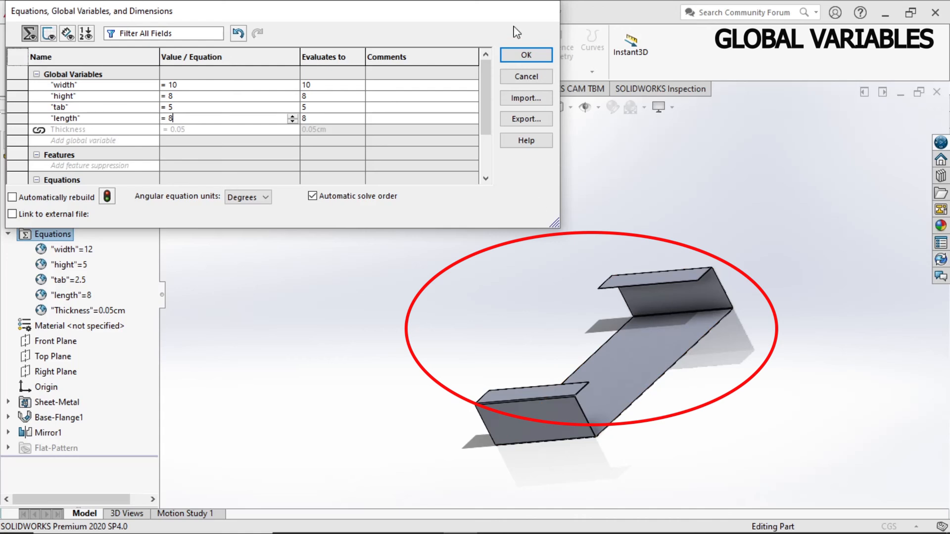
left_click(519, 53)
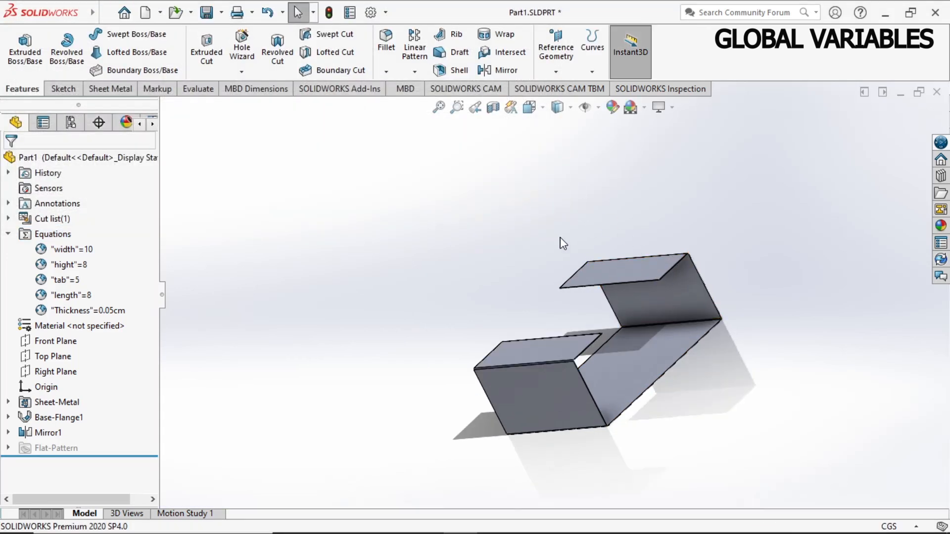
Reopen the equation manager and set the global variable "width" to 19.
middle_click_drag(757, 416, 728, 441)
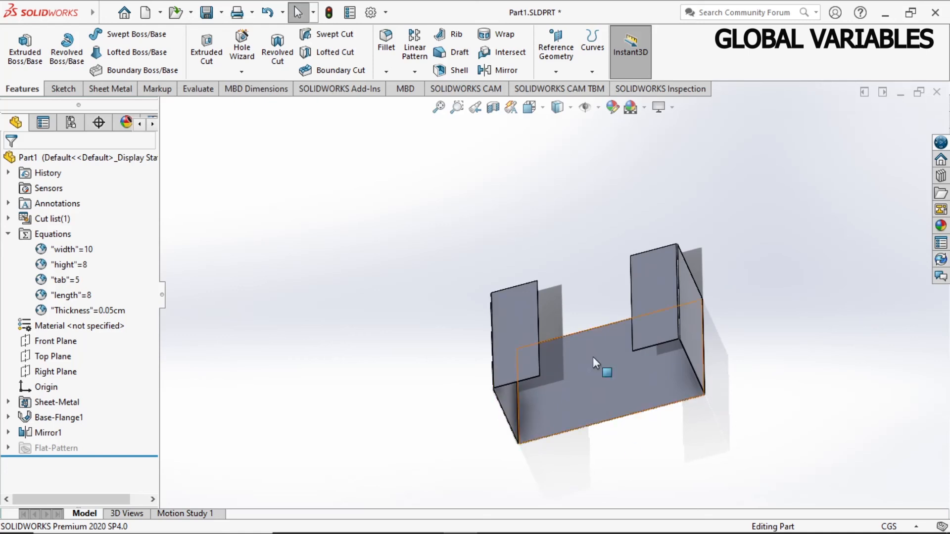
scroll(600, 317, "down", 2)
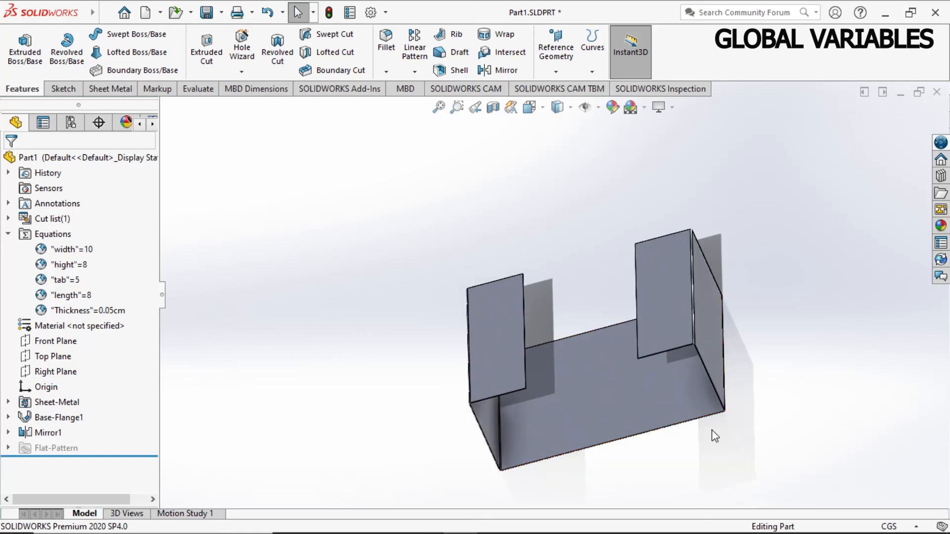
mouse_move(702, 456)
middle_mouse_down()
mouse_move(699, 445)
mouse_move(773, 366)
mouse_move(691, 380)
mouse_move(737, 349)
middle_mouse_up()
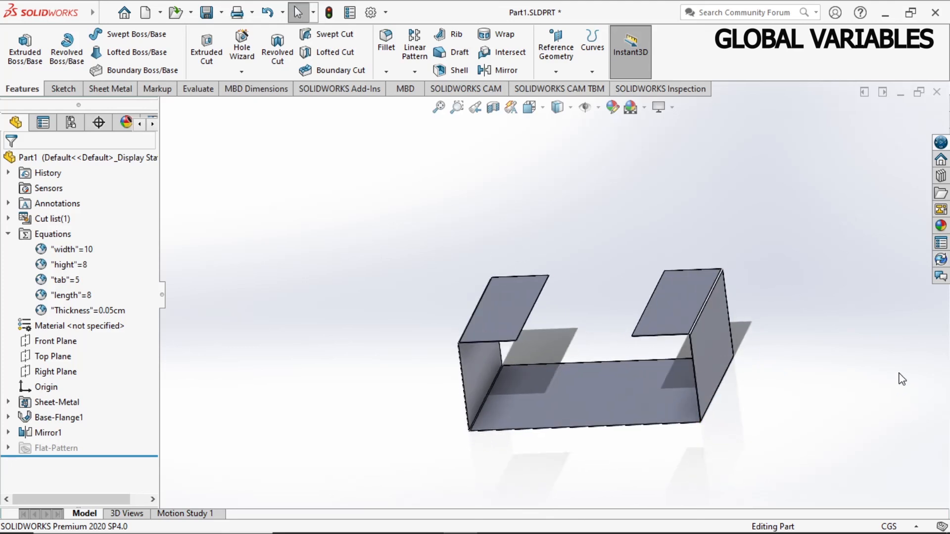
right_click(52, 237)
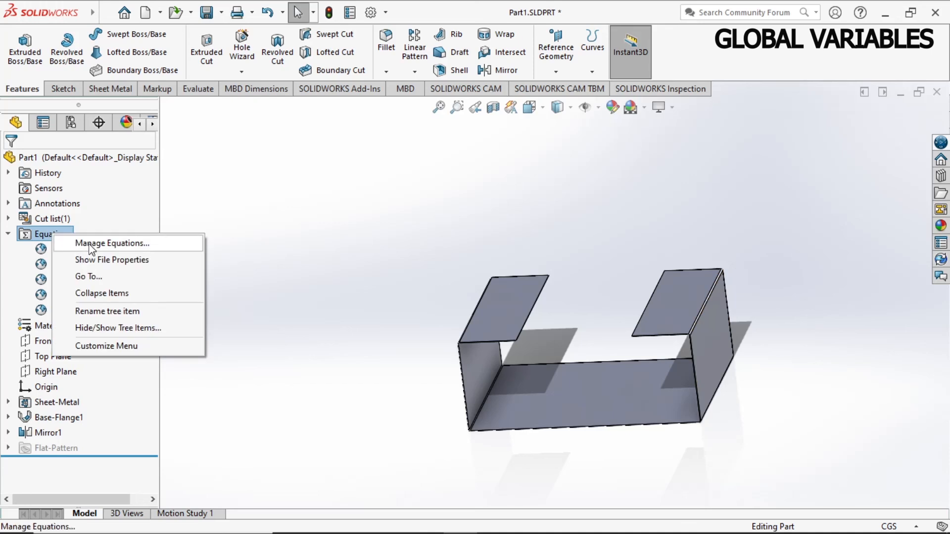
left_click(92, 243)
left_click(197, 85)
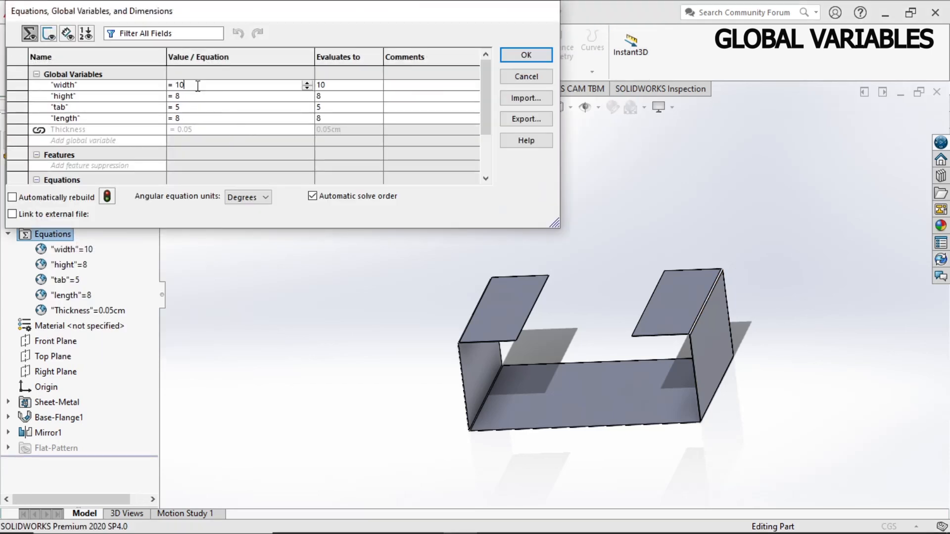
key("BackSpace")
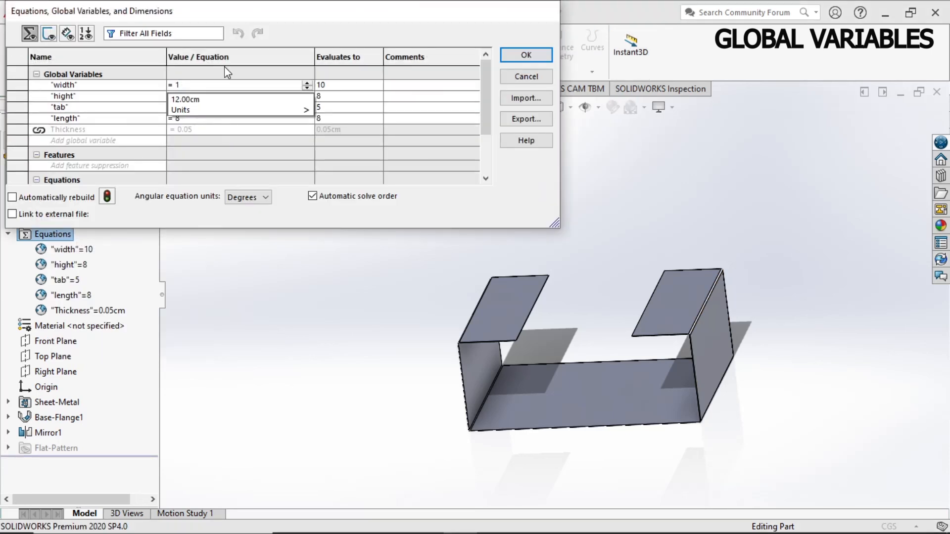
type("1")
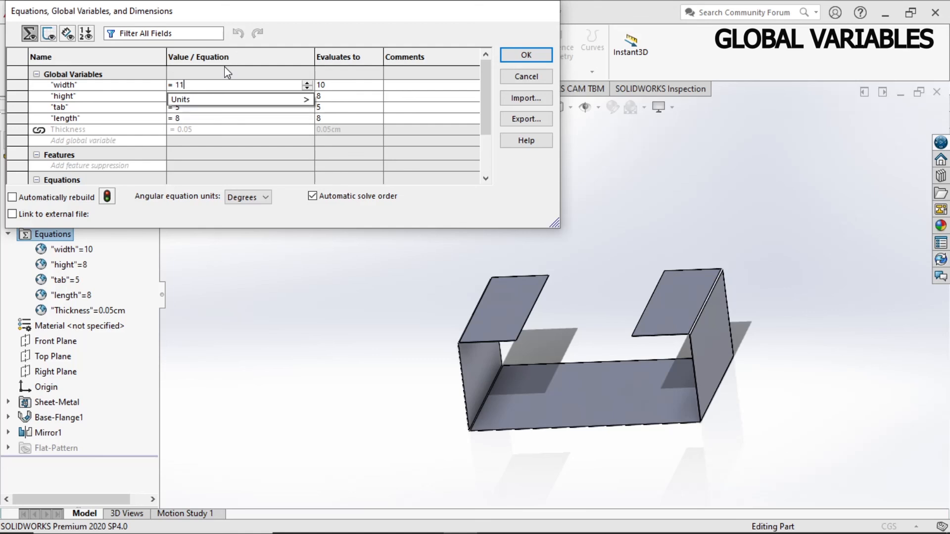
type("9")
key("BackSpace")
key("BackSpace")
type("9")
left_click(218, 107)
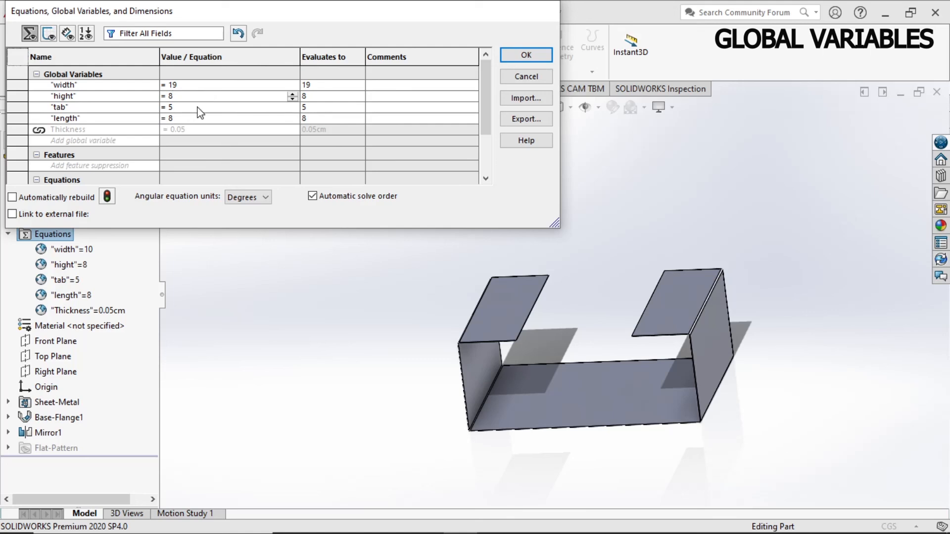
Set the global variable "tab" to 10.
key("BackSpace")
type("15")
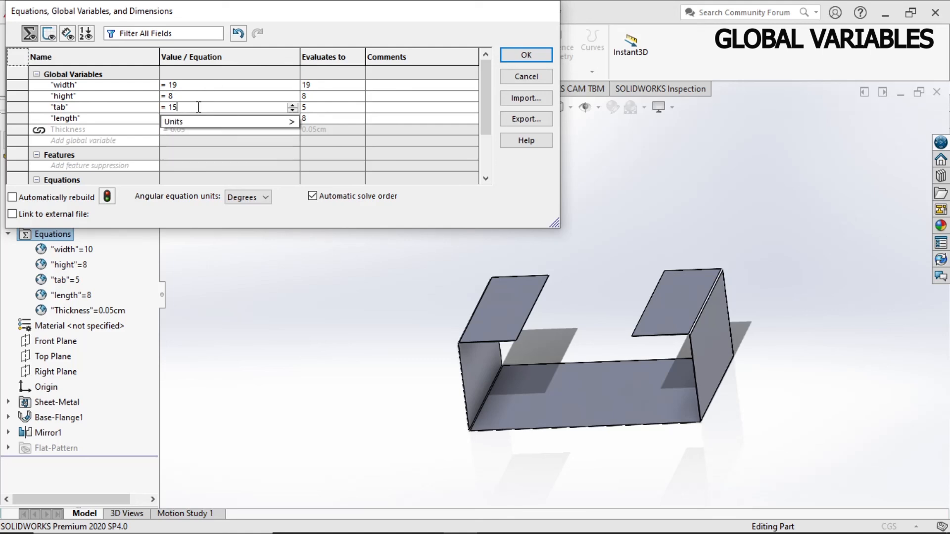
mouse_move(197, 122)
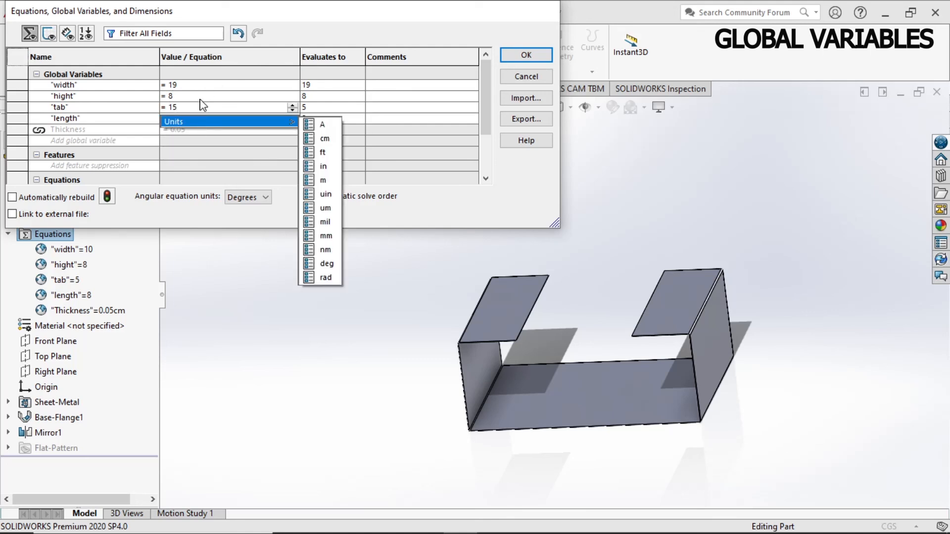
left_click_drag(177, 105, 164, 104)
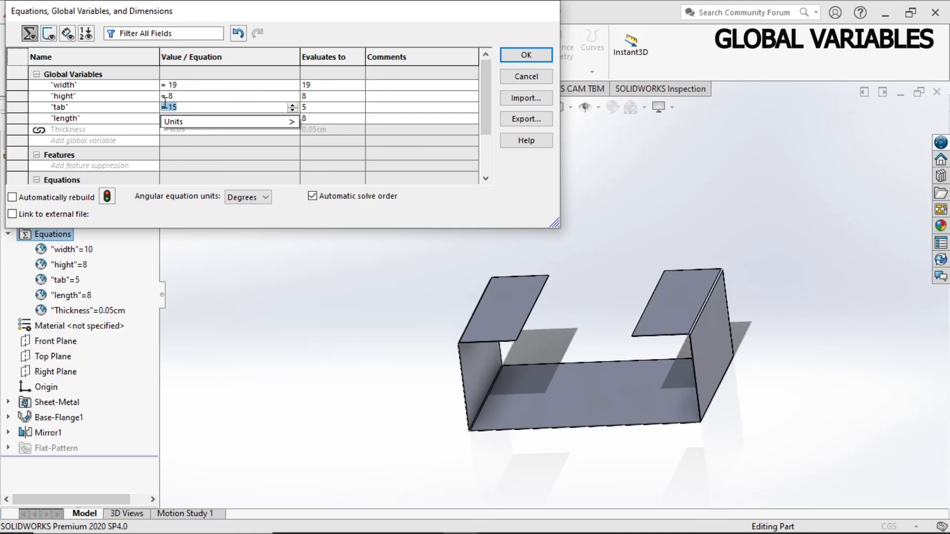
left_click(185, 105)
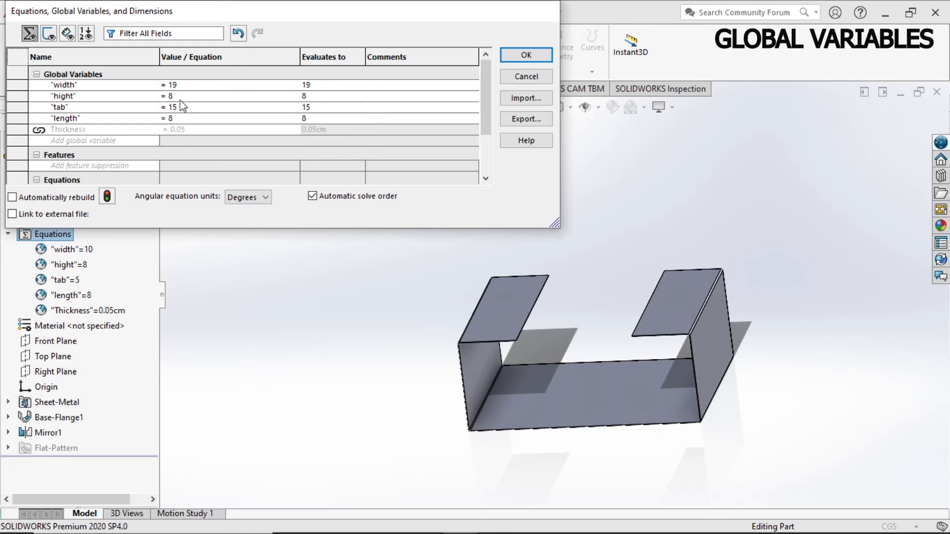
key("BackSpace")
type("0")
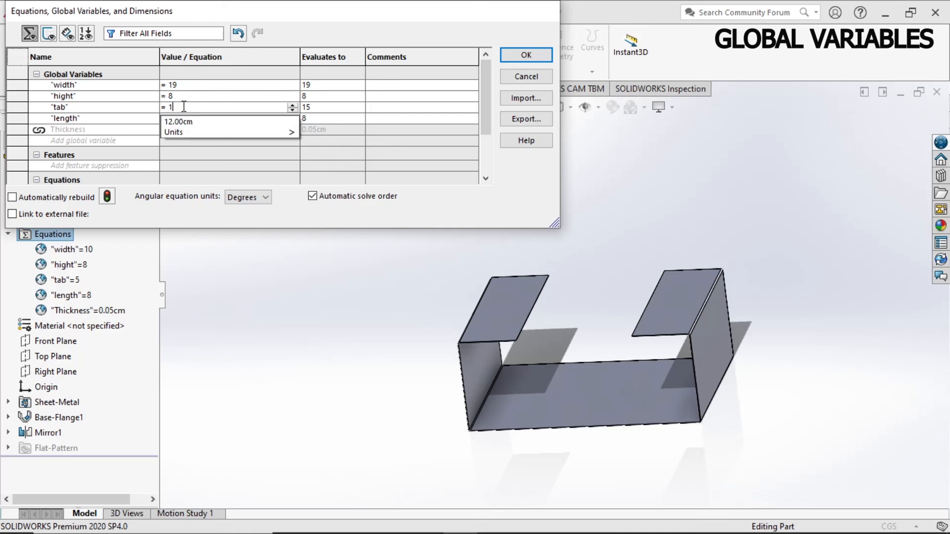
left_click(231, 141)
Set the global variable "length" to 10 and apply the new variable values to the part.
left_click(217, 118)
key("BackSpace")
type("10")
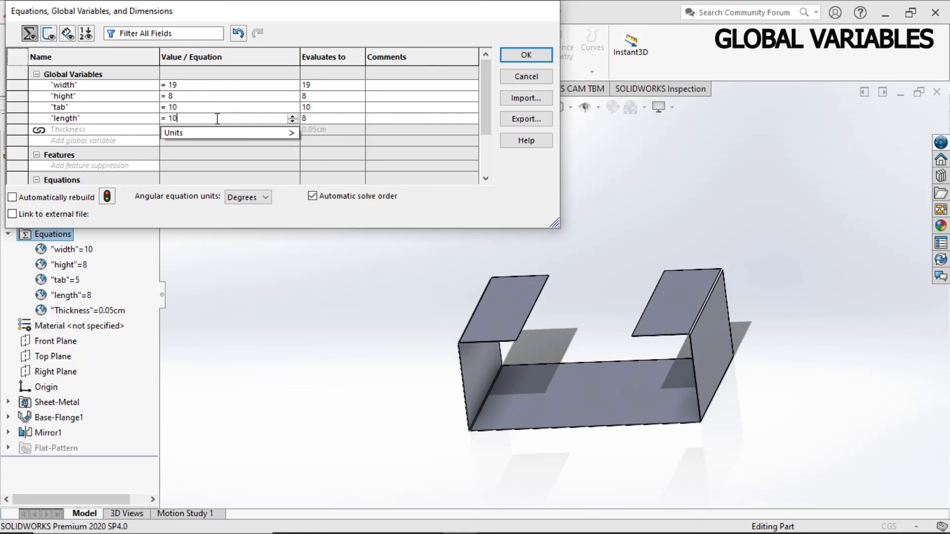
left_click(226, 142)
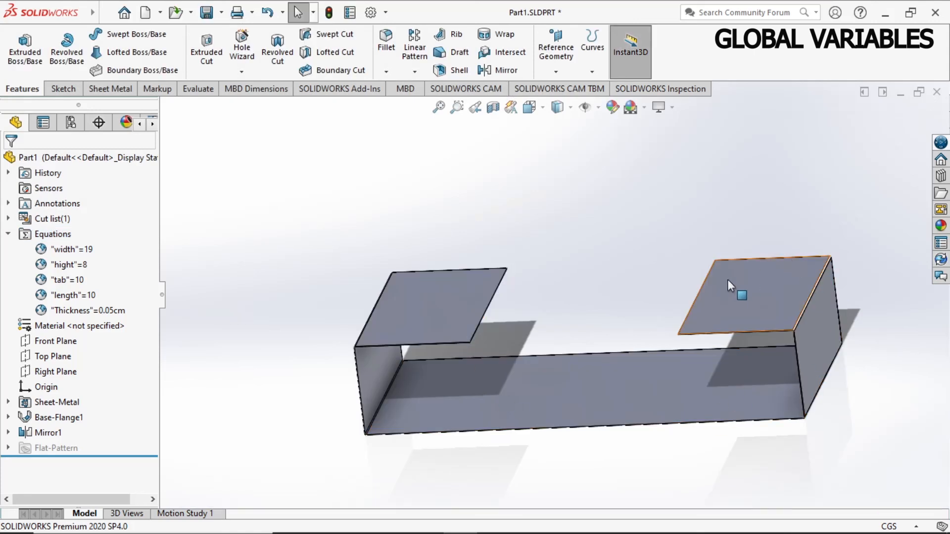
scroll(722, 345, "up", 1)
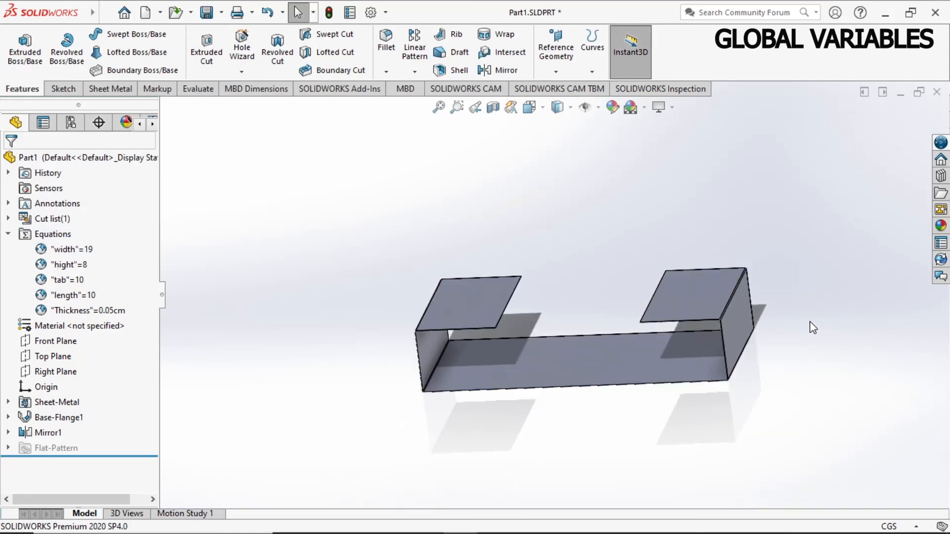
middle_click_drag(815, 336, 804, 424)
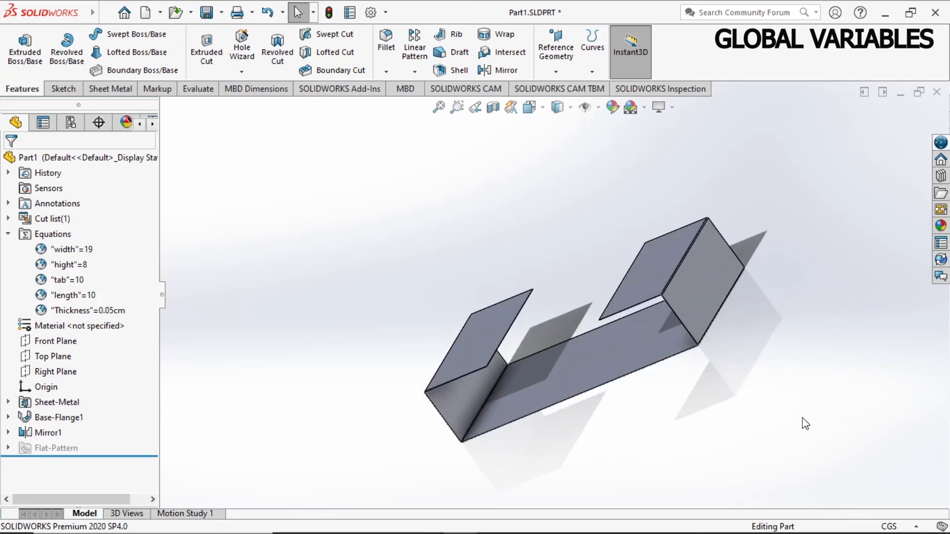